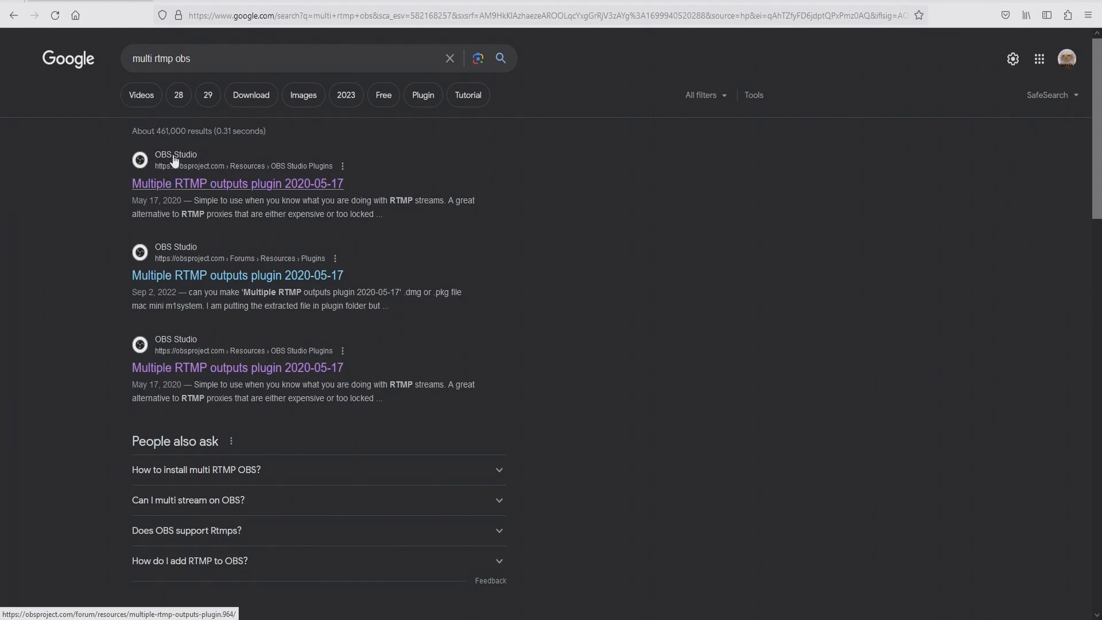
# - Open the Multiple RTMP outputs plugin page, go to its GitHub releases and find the obs-multi-rtmp 0.5.0.3 download assets
pyautogui.click(174, 185)
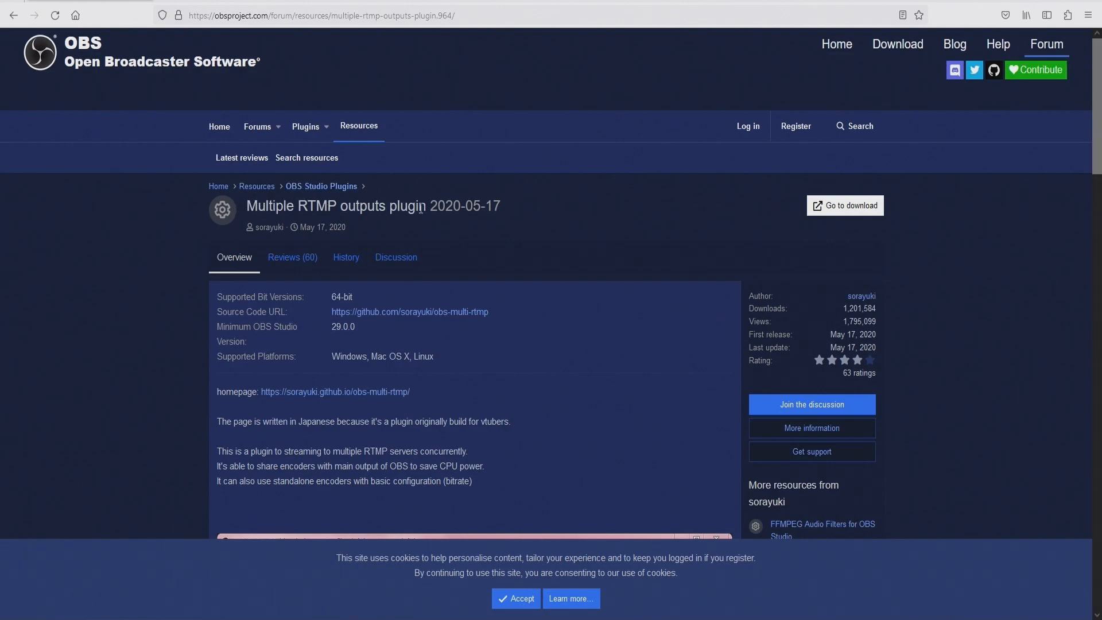
pyautogui.click(845, 210)
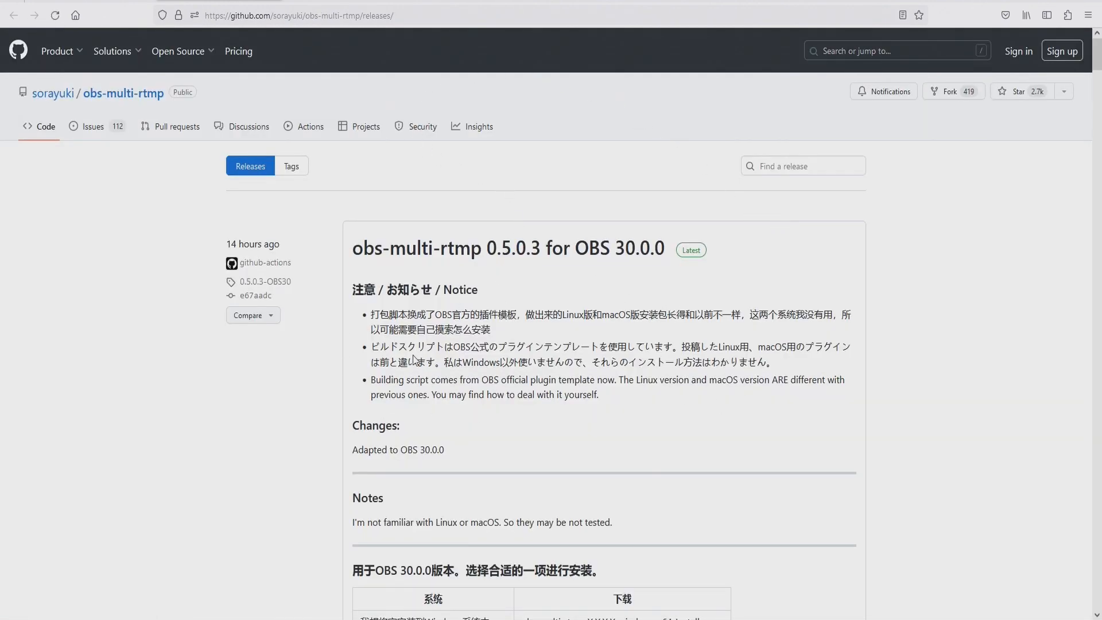
pyautogui.scroll(-1, 402, 353)
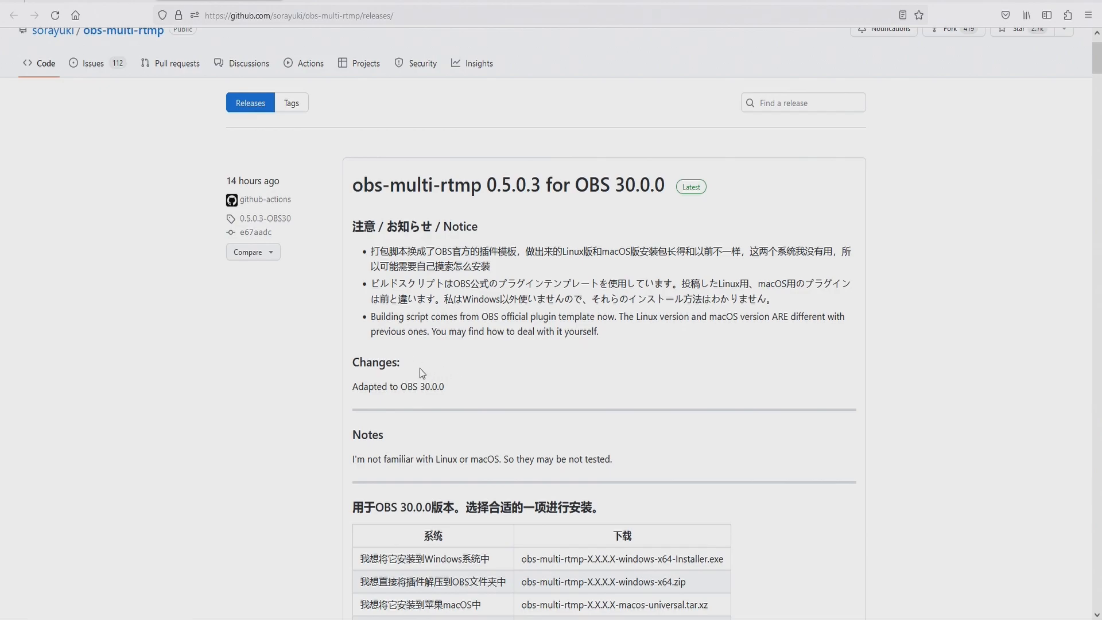
pyautogui.scroll(-6, 404, 367)
pyautogui.scroll(-6, 404, 367)
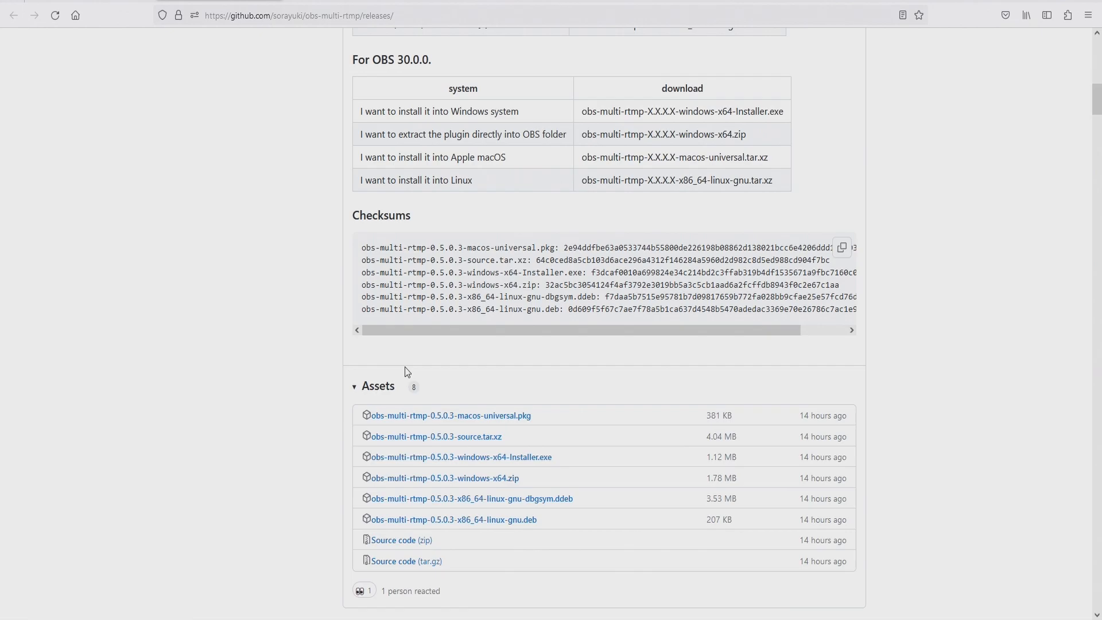
pyautogui.scroll(-1, 307, 407)
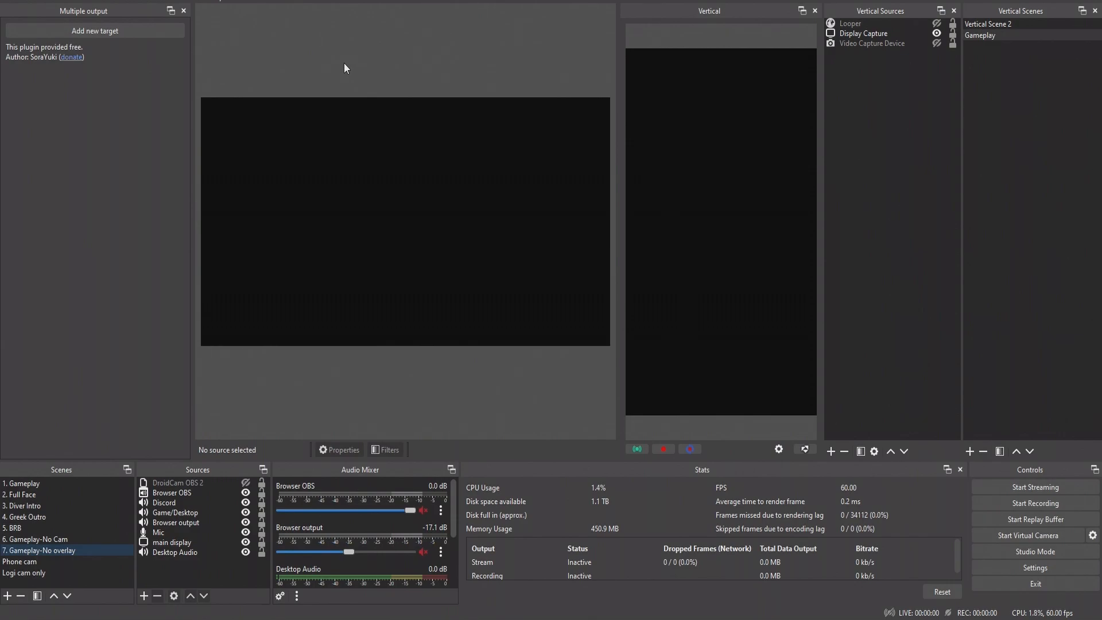
# - Switch to OBS Studio and set the streaming service to YouTube - RTMPS in the stream settings
pyautogui.hotkey('alt', 'f')
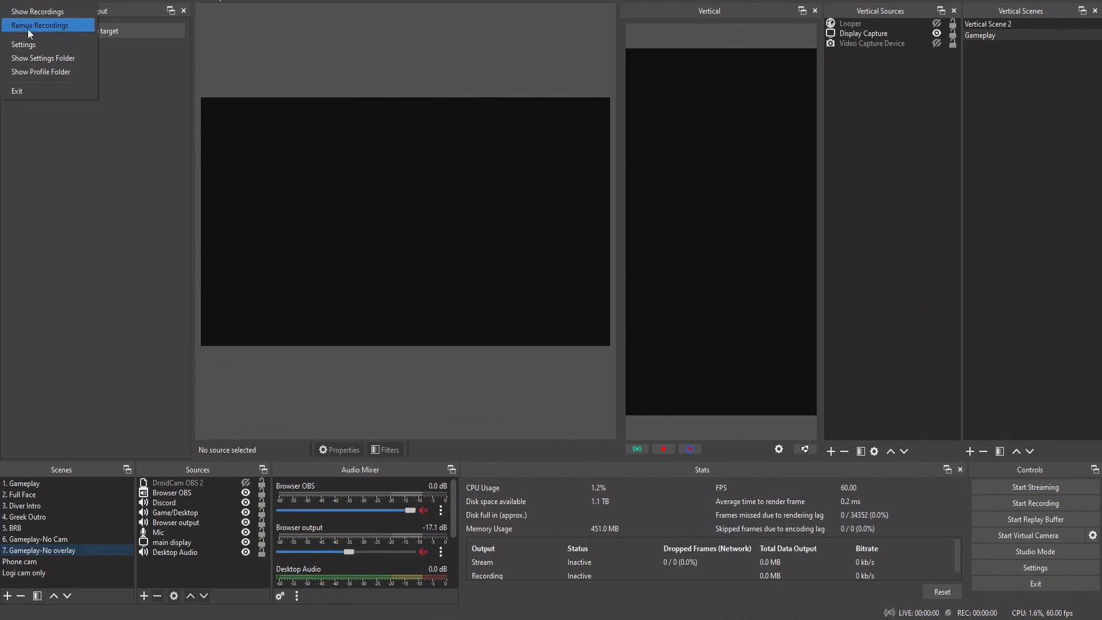
pyautogui.click(39, 44)
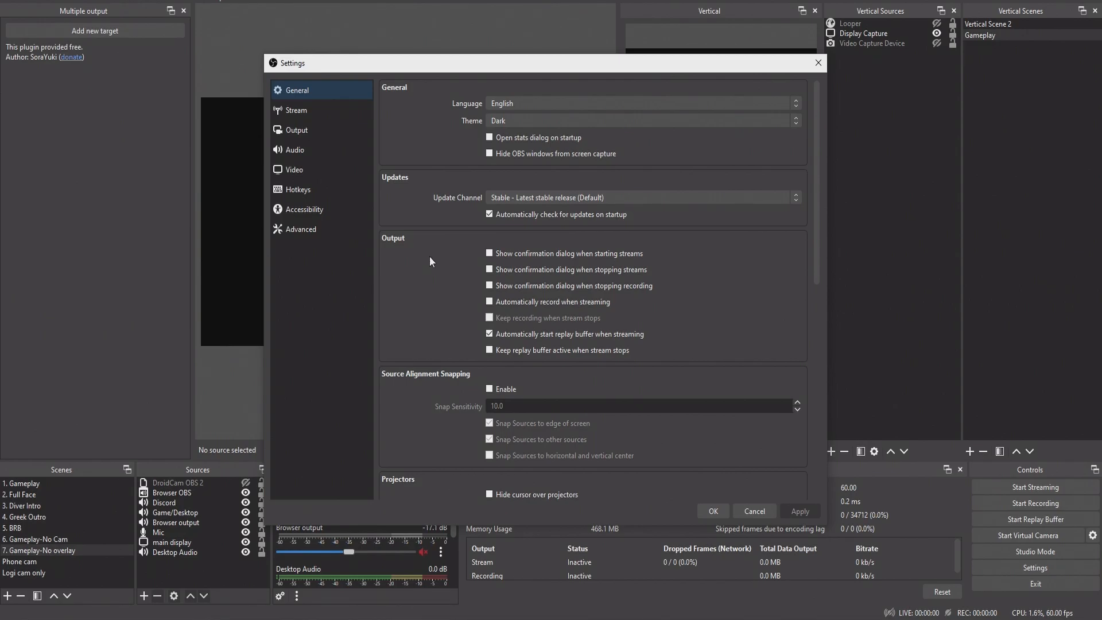
pyautogui.click(305, 108)
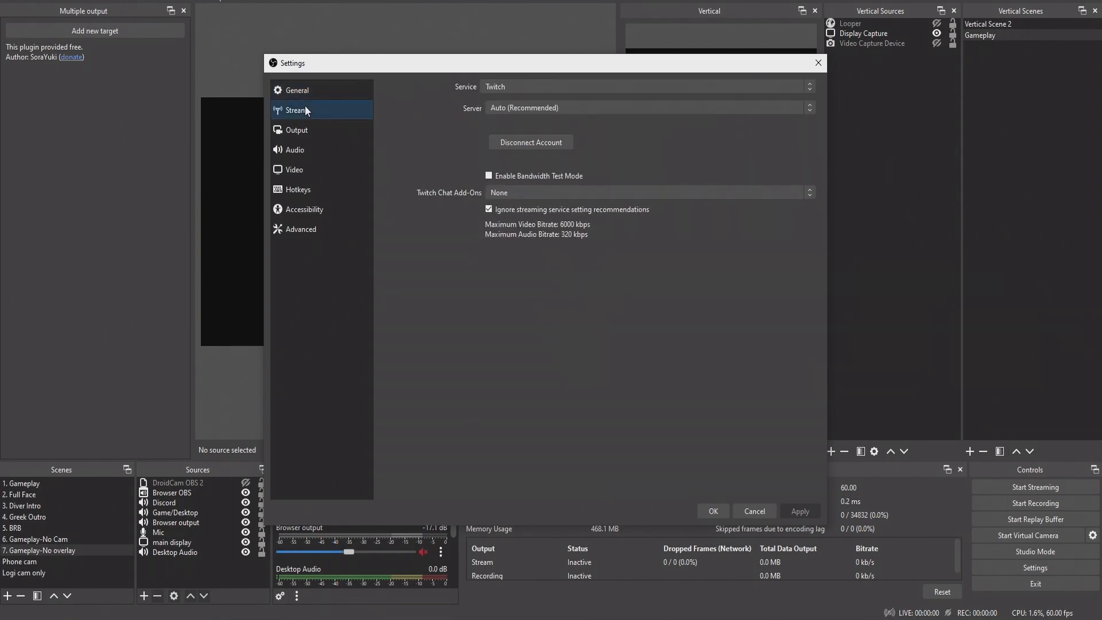
pyautogui.click(509, 87)
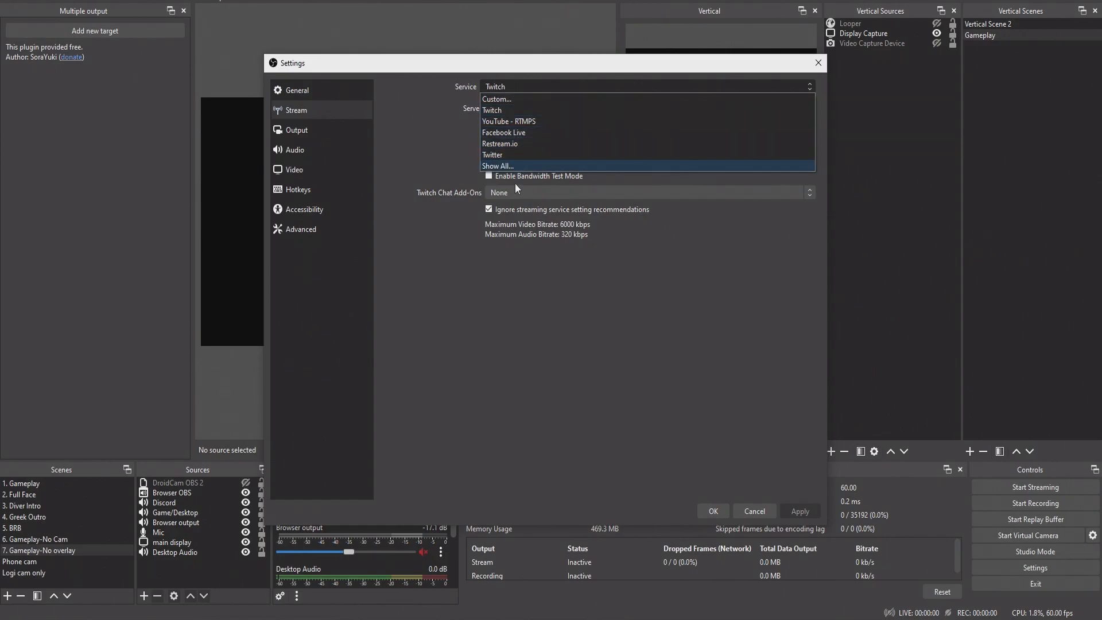
pyautogui.click(533, 123)
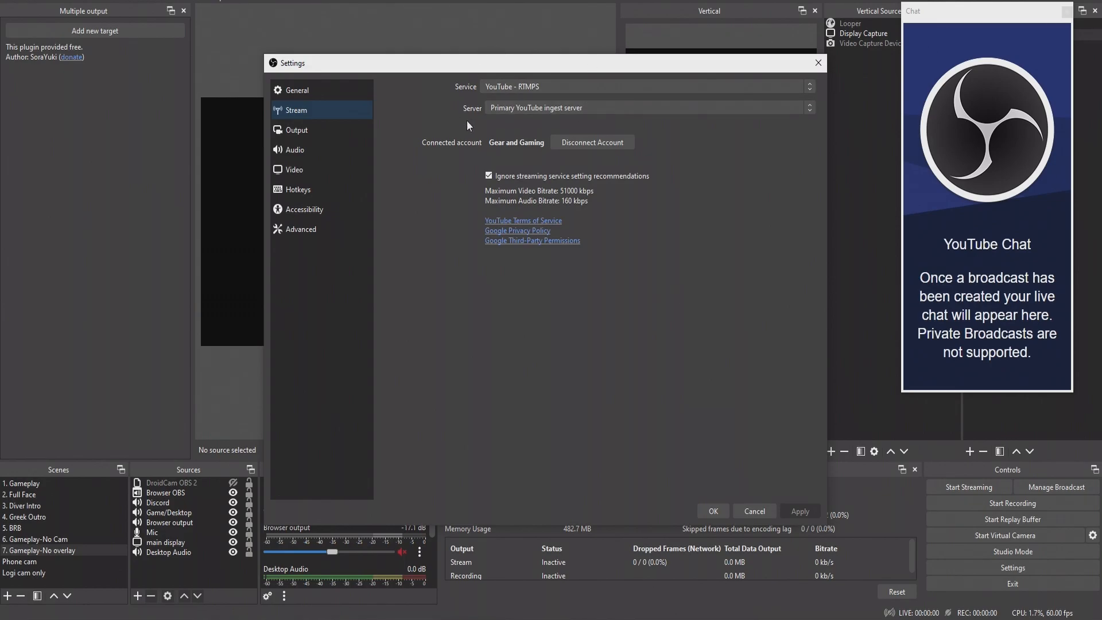
# - Set the streaming encoder's bitrate to 12000 Kbps in the output settings
pyautogui.click(299, 132)
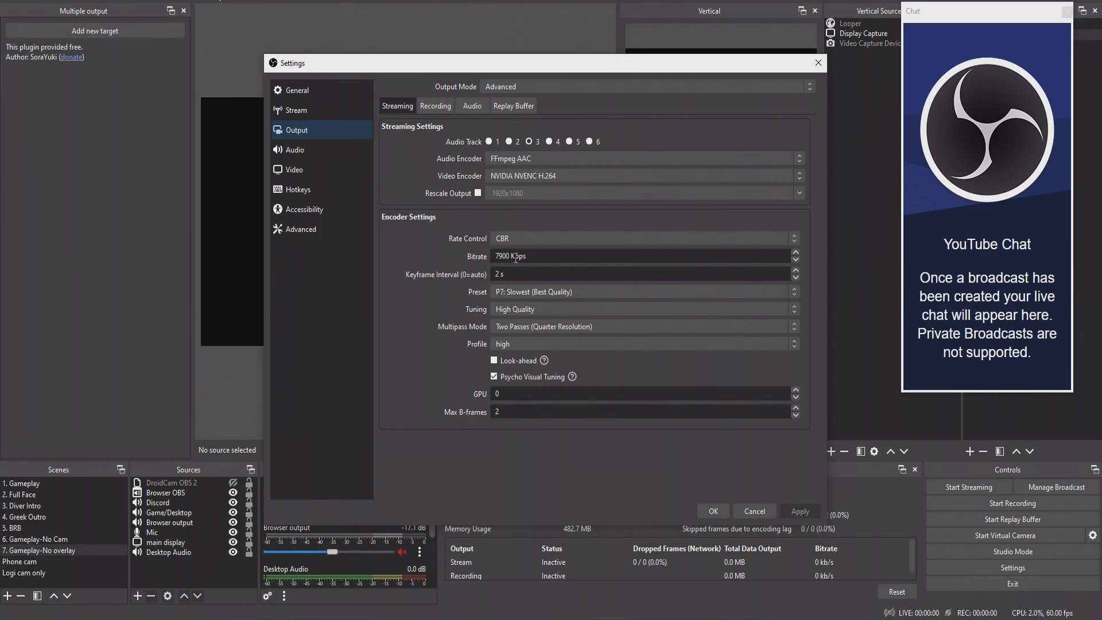
pyautogui.moveTo(526, 256); pyautogui.dragTo(493, 256)
pyautogui.write('12000')
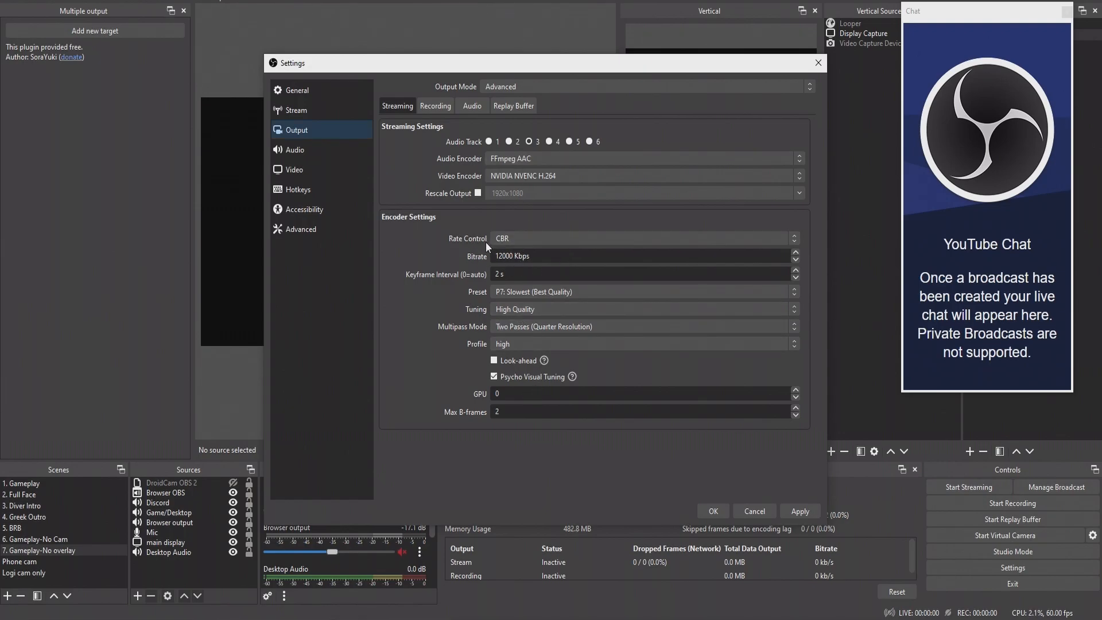
# - Set the output (scaled) video resolution to 2560x1440 and apply the settings
pyautogui.click(318, 173)
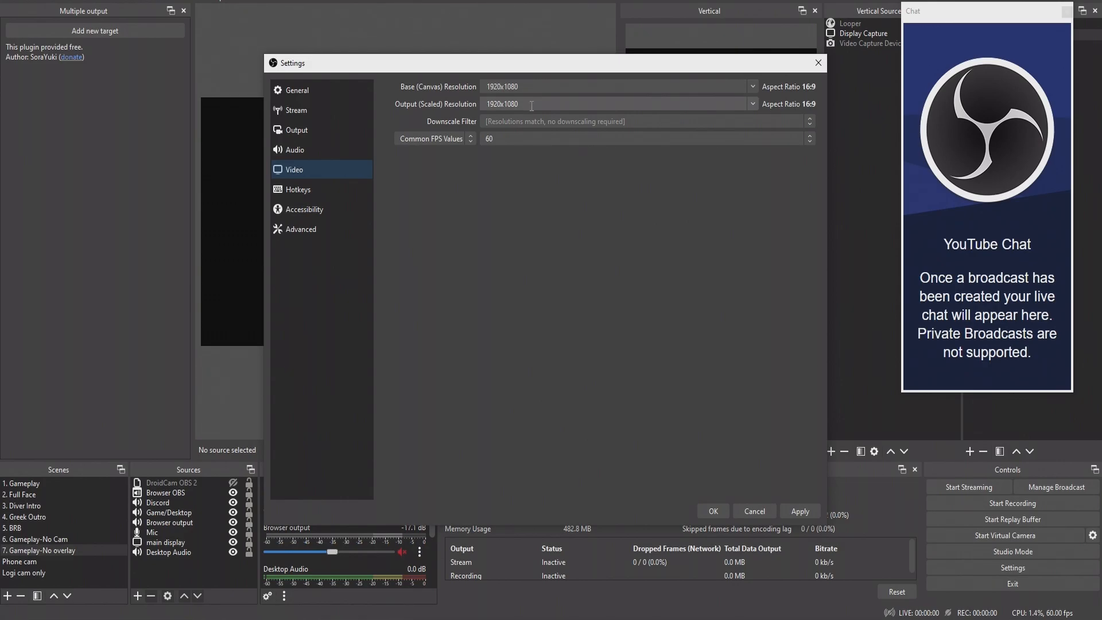
pyautogui.moveTo(532, 106); pyautogui.dragTo(483, 105)
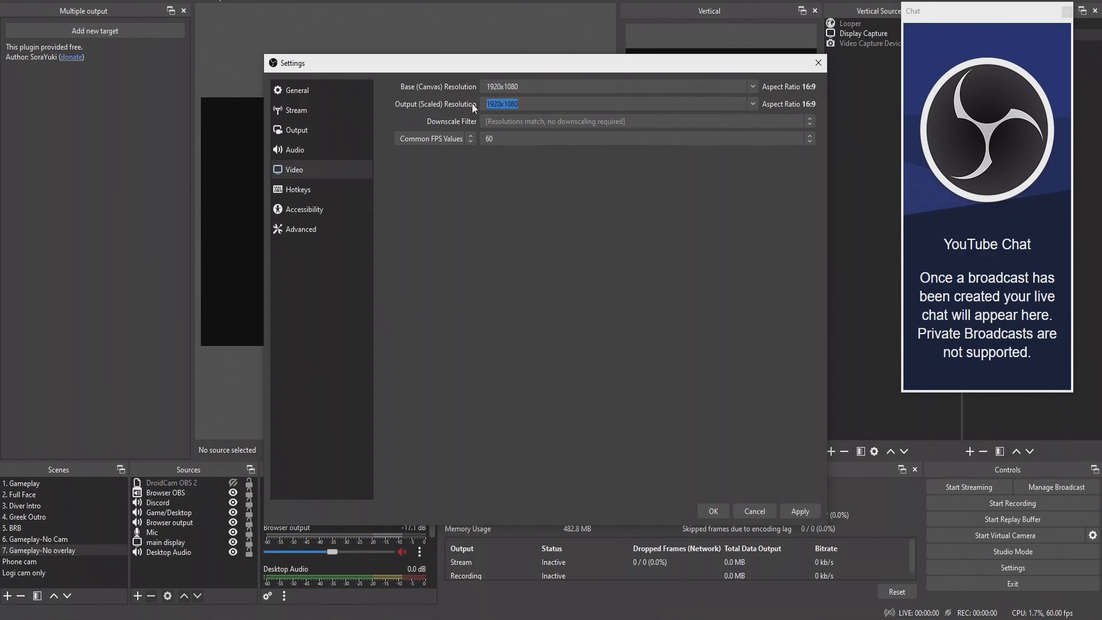
pyautogui.write('2560x1440')
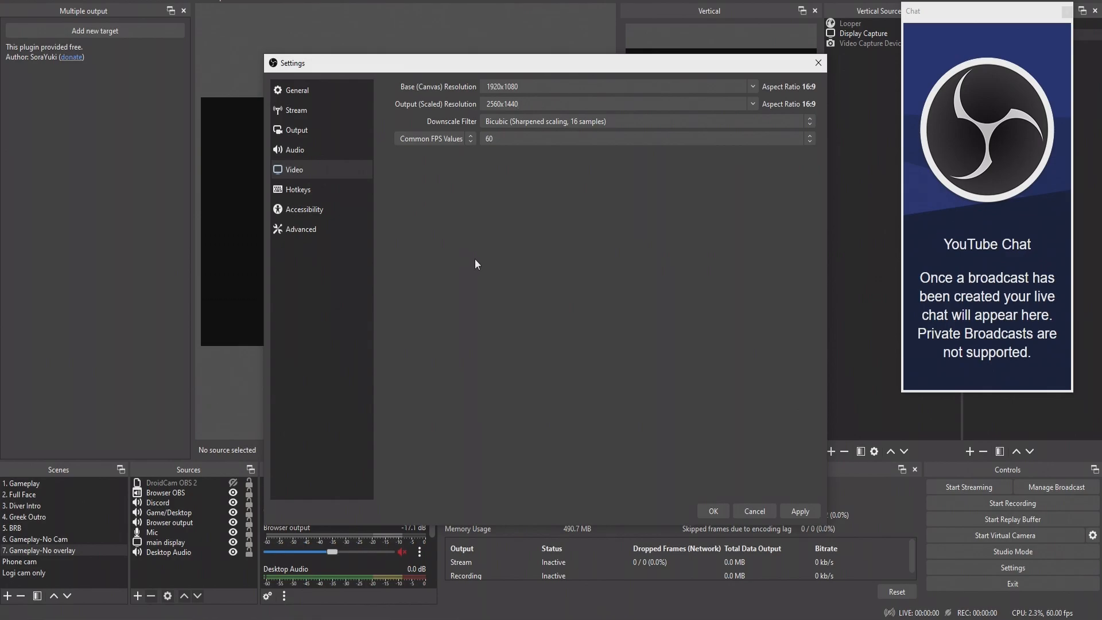
pyautogui.click(804, 509)
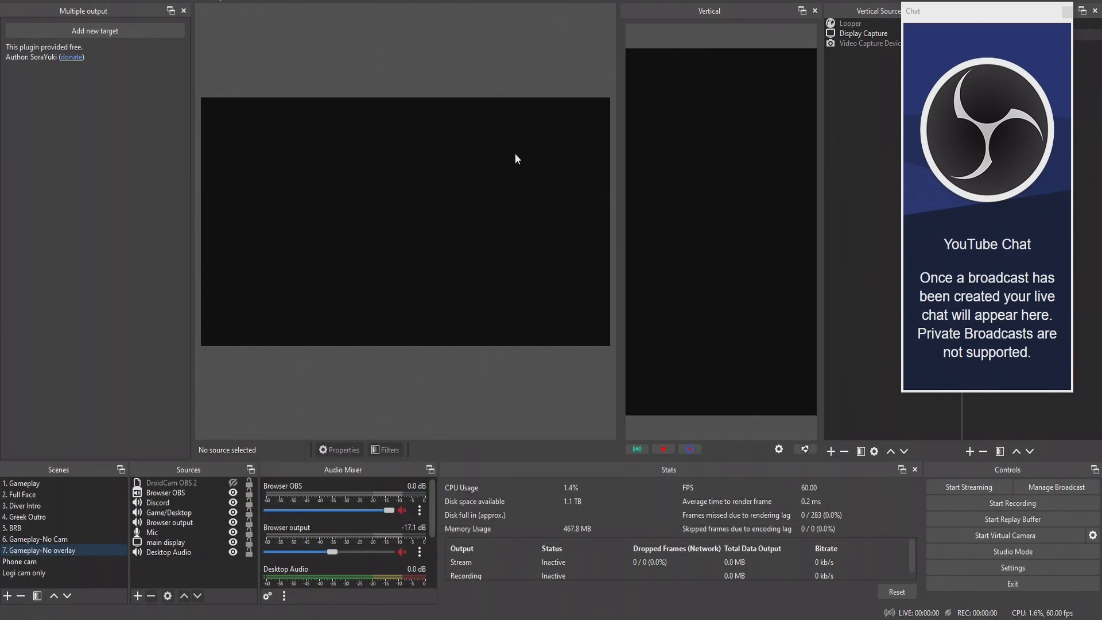
# - Dock the YouTube chat window between the vertical preview and the vertical sources, and view the YouTube broadcast setup form
pyautogui.moveTo(943, 14); pyautogui.dragTo(846, 53)
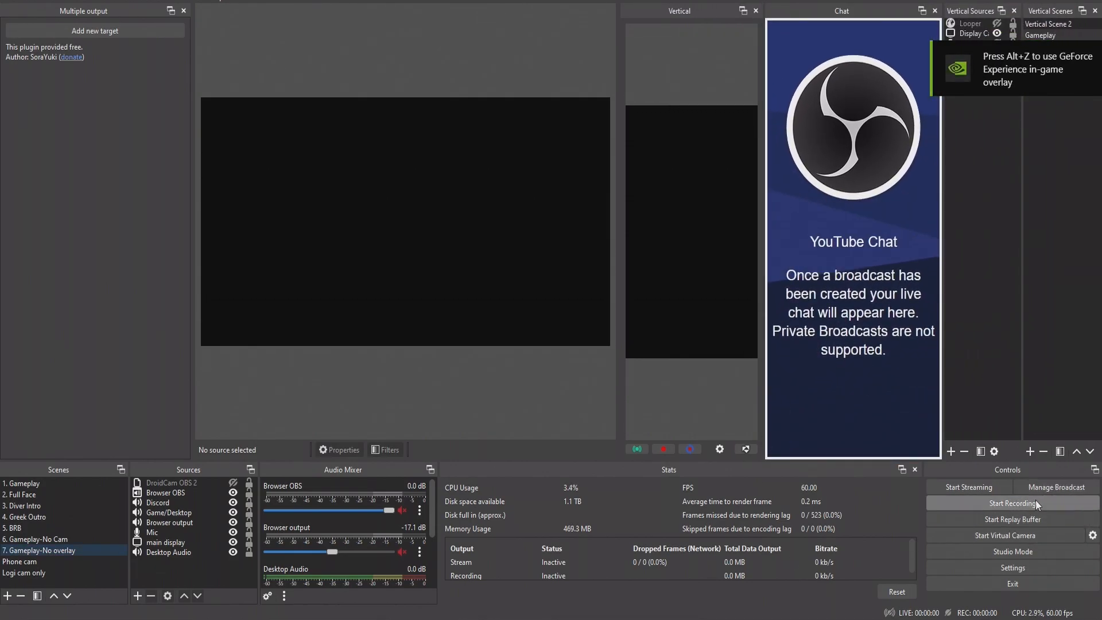
pyautogui.click(1025, 485)
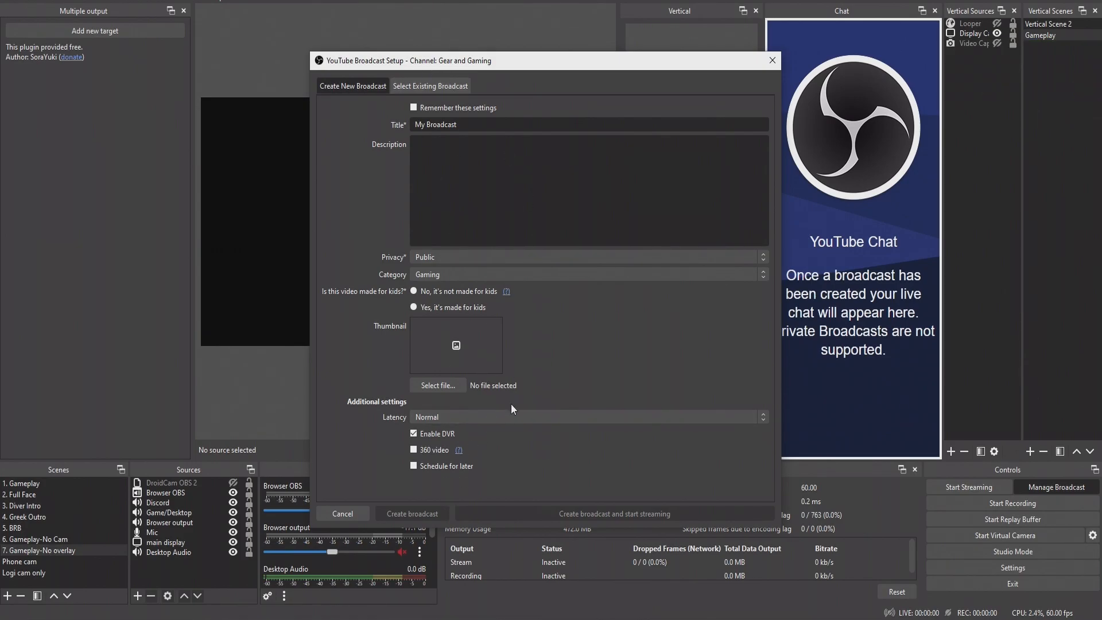
pyautogui.click(774, 60)
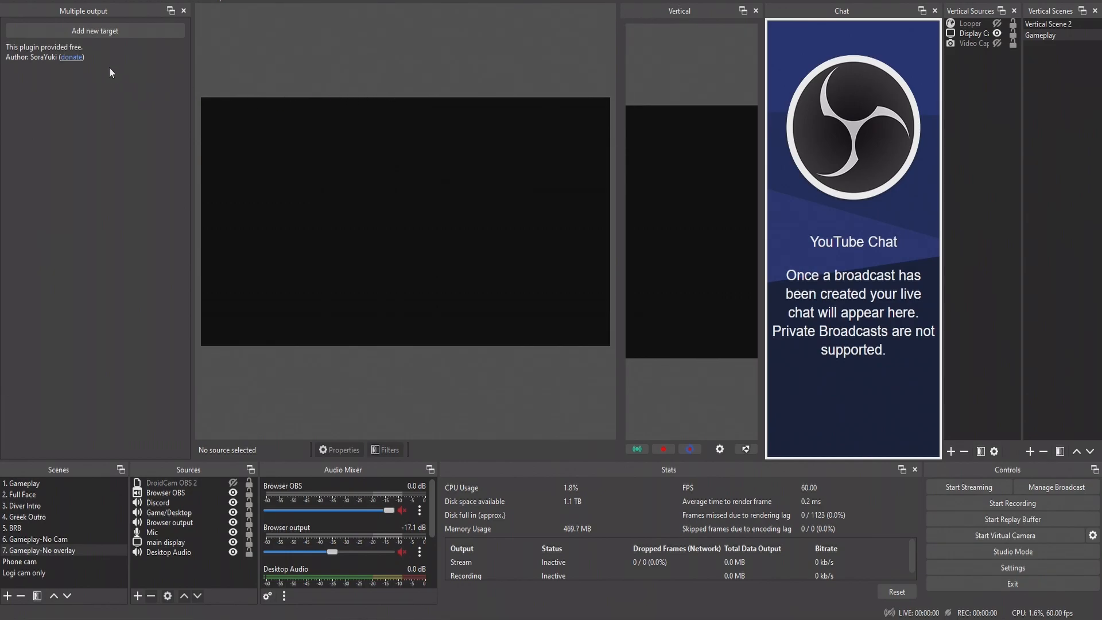
# - Add a new target in the multiple output plugin and name it Twitch
pyautogui.click(97, 32)
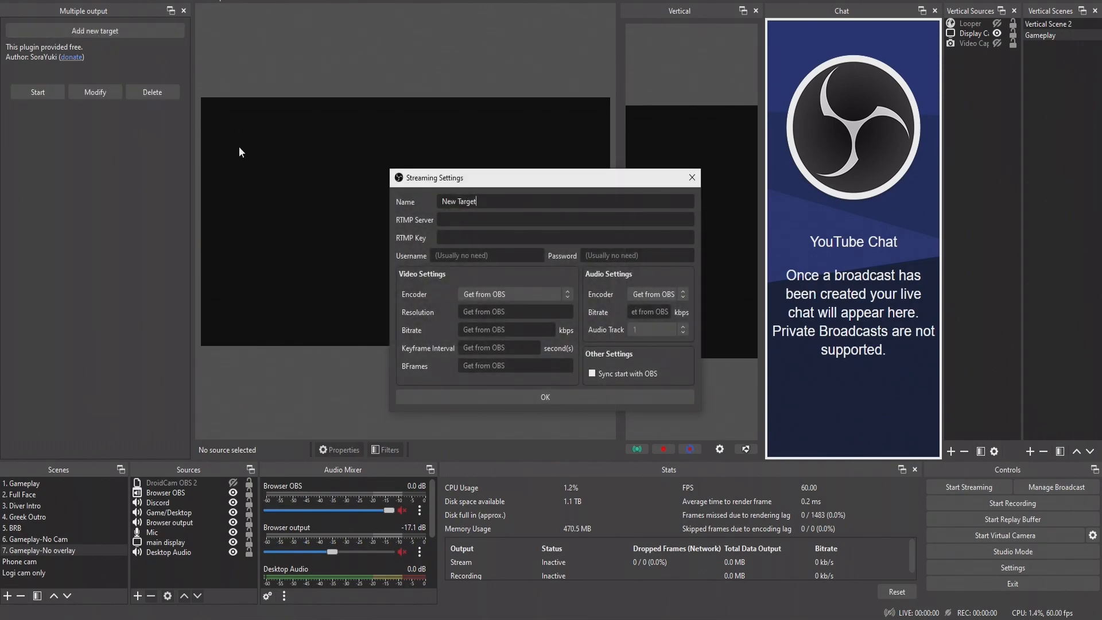
pyautogui.press('BackSpace')
pyautogui.press('BackSpace')
pyautogui.press('BackSpace')
pyautogui.press('BackSpace')
pyautogui.press('BackSpace')
pyautogui.press('BackSpace')
pyautogui.press('BackSpace')
pyautogui.press('BackSpace')
pyautogui.press('BackSpace')
pyautogui.press('BackSpace')
pyautogui.write('Twitch')
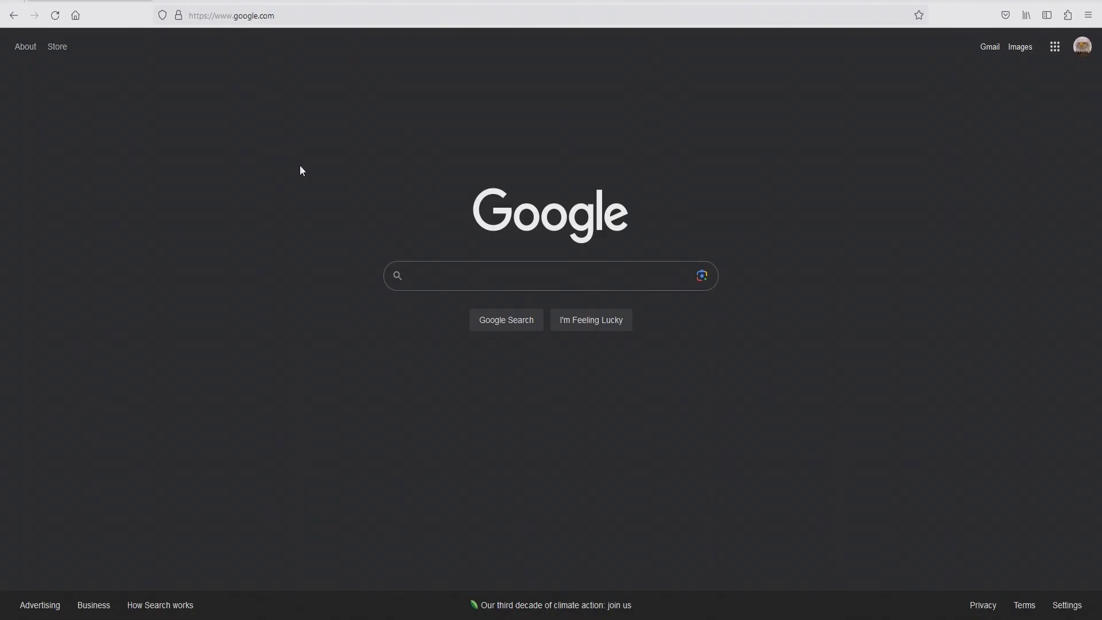
# - Switch to the browser, search Google for "twitch ingest server" and open the Twitch Ingest Recommendation page
pyautogui.click(446, 278)
pyautogui.write('twitch ingest server')
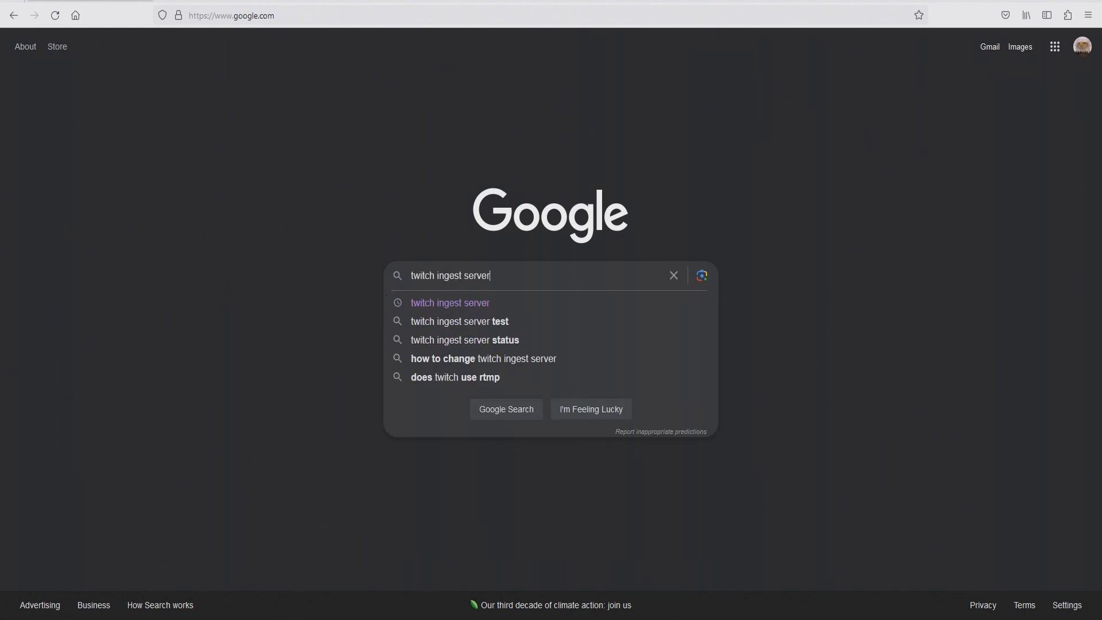
pyautogui.press('Return')
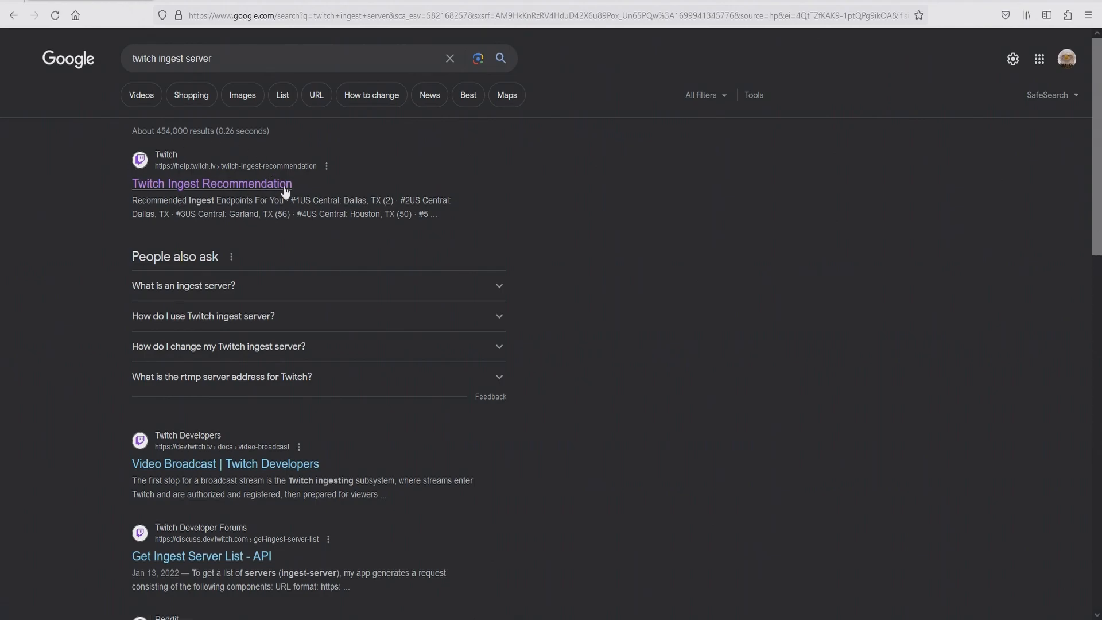
pyautogui.click(176, 192)
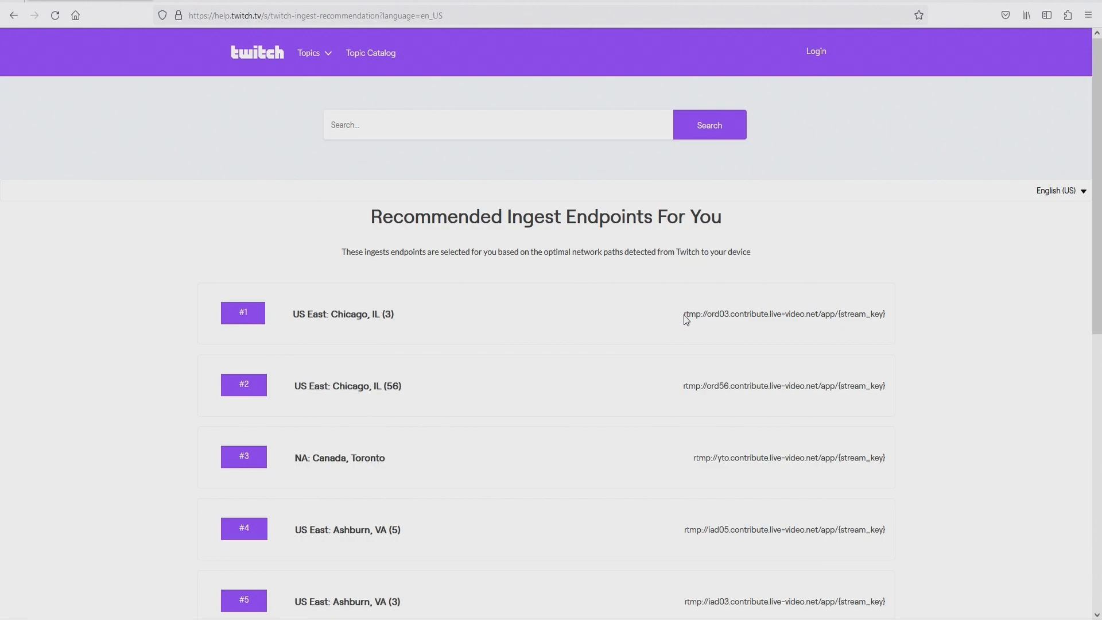
# - Copy rtmp://ord03.contribute.live-video.net/app/ from the Chicago endpoint, without the stream key part, into the Twitch target's RTMP server in OBS Studio
pyautogui.moveTo(685, 315); pyautogui.dragTo(882, 317)
pyautogui.hotkey('ctrl', 'c')
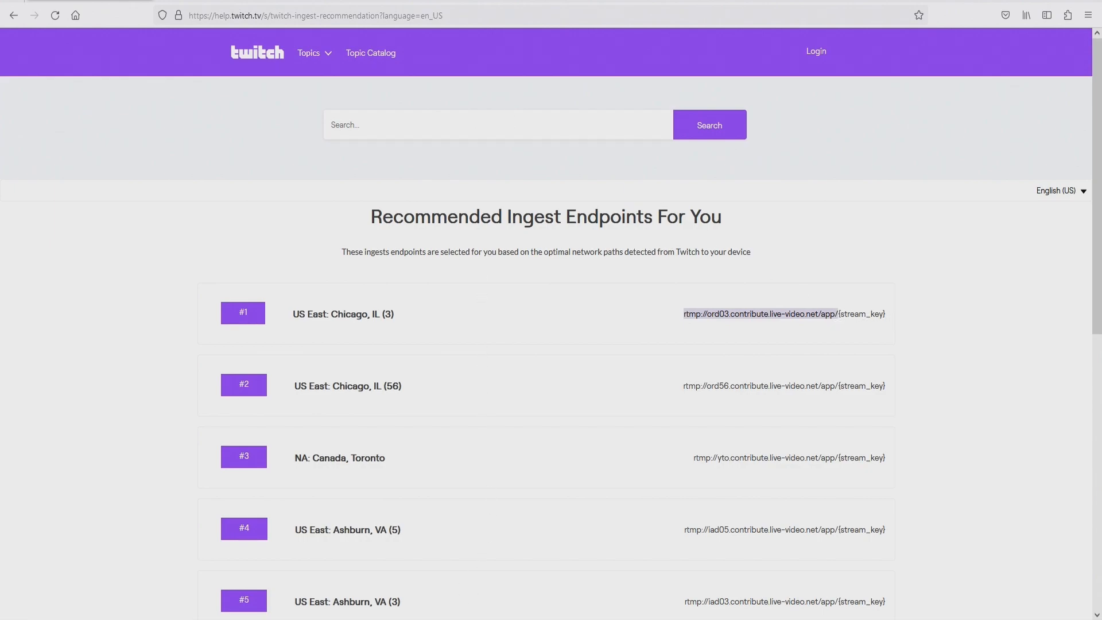
pyautogui.hotkey('alt', 'Tab')
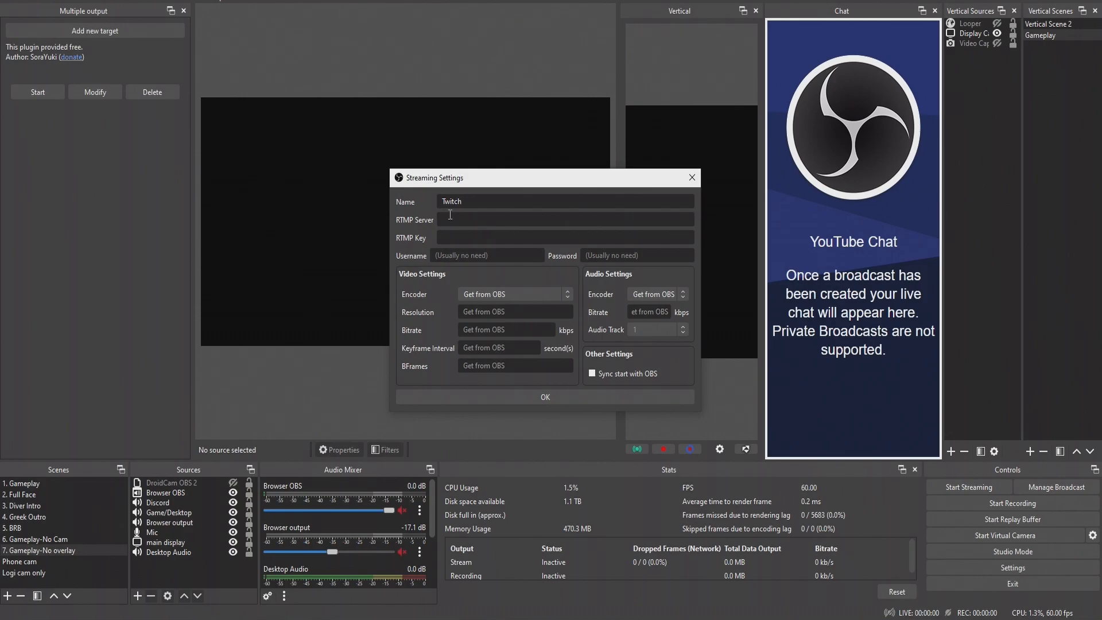
pyautogui.click(454, 220)
pyautogui.hotkey('ctrl', 'v')
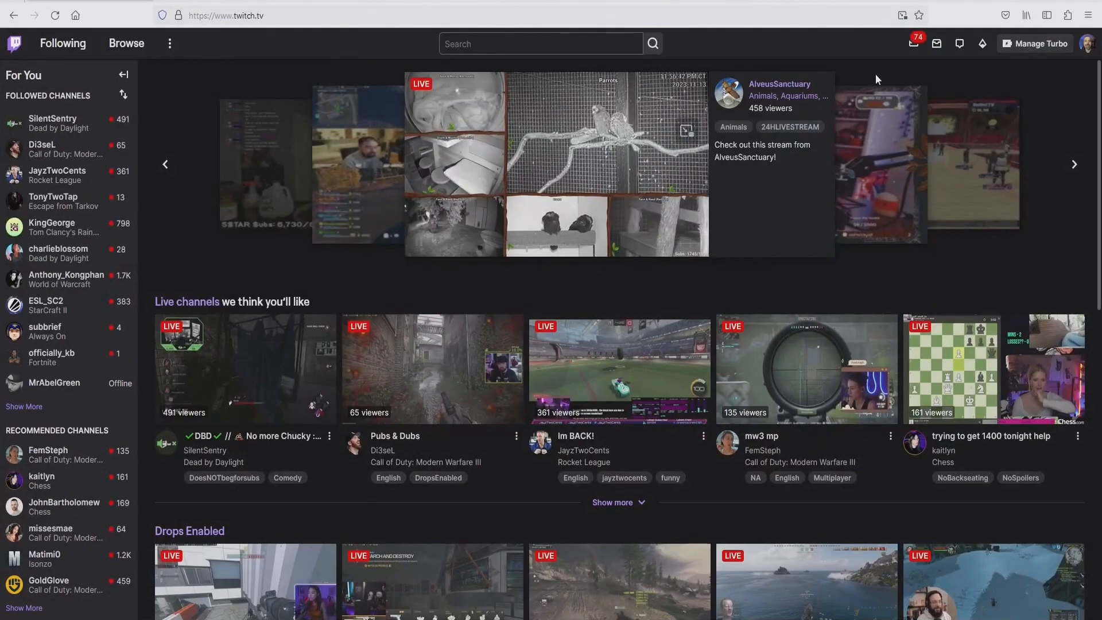
# - Switch to Twitch in the browser and open the stream settings of the Creator Dashboard
pyautogui.click(1087, 45)
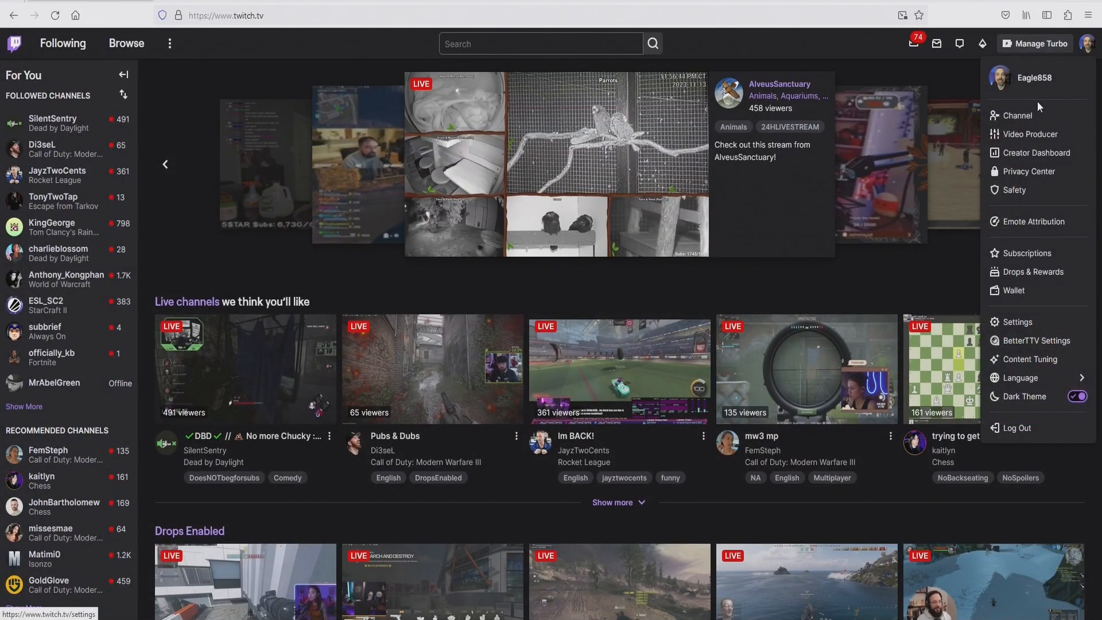
pyautogui.click(1033, 151)
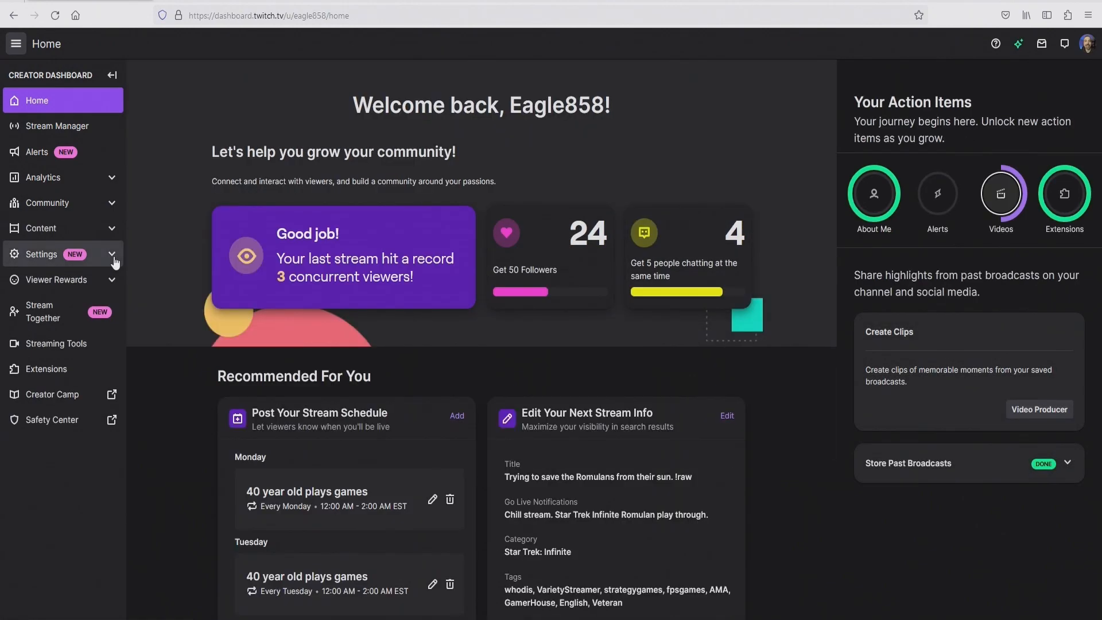
pyautogui.click(113, 256)
pyautogui.click(74, 283)
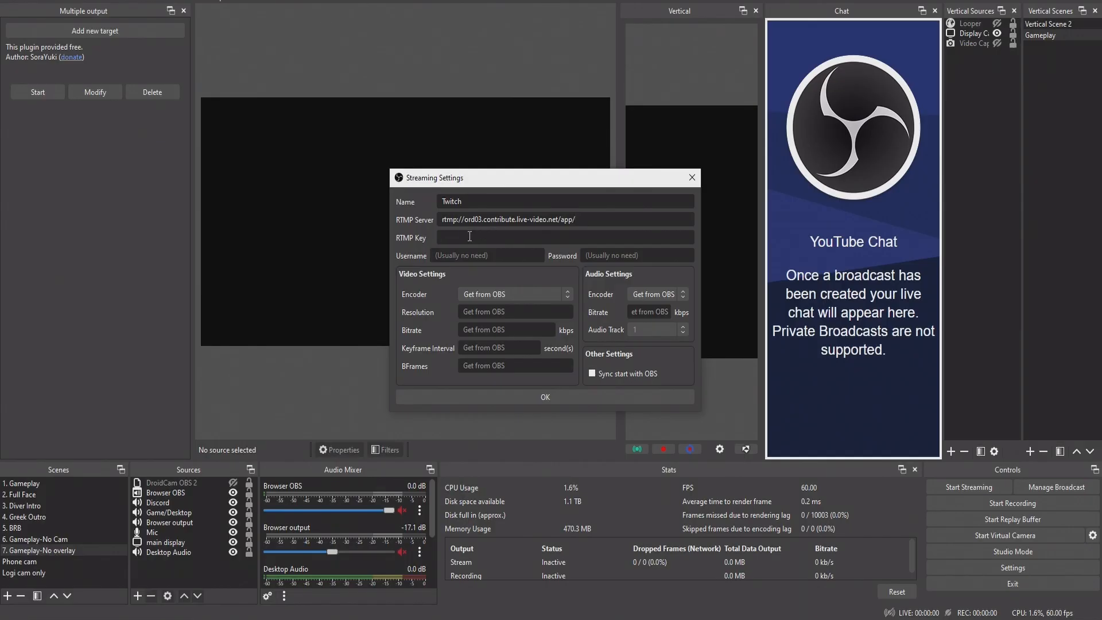
# - Back in OBS Studio, enter a placeholder stream key as the target's RTMP key and append a placeholder to the RTMP server address
pyautogui.write('xxxxxxxx')
pyautogui.click(613, 224)
pyautogui.write('/xxxxxx')
# - Set the Twitch target's video encoder to NVIDIA NVENC H.264 and its resolution to 1920x1080
pyautogui.click(567, 298)
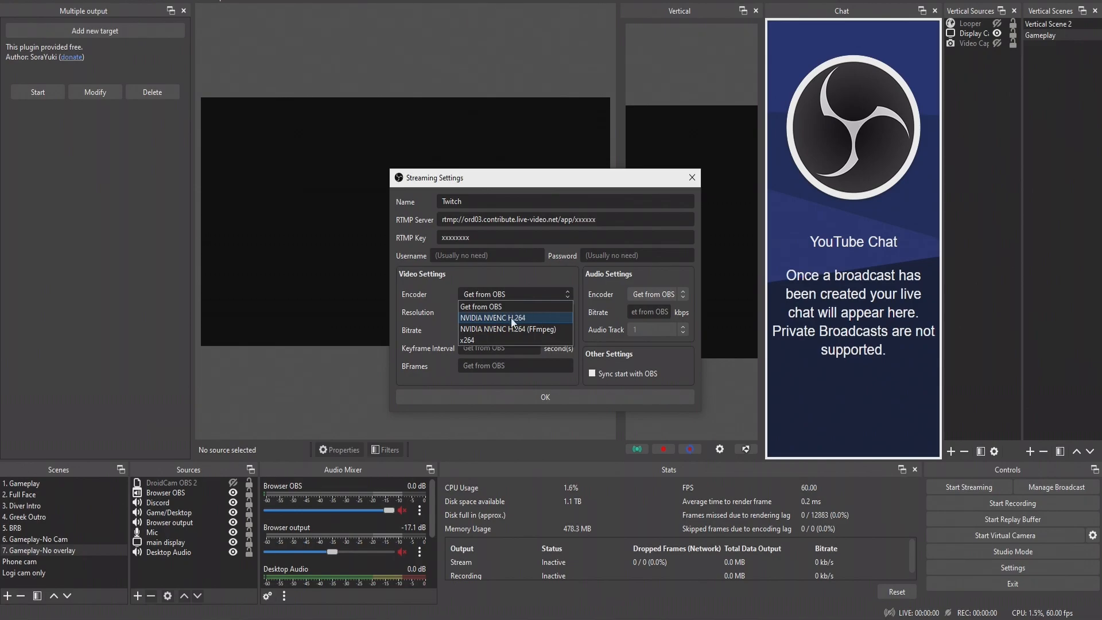
pyautogui.click(493, 318)
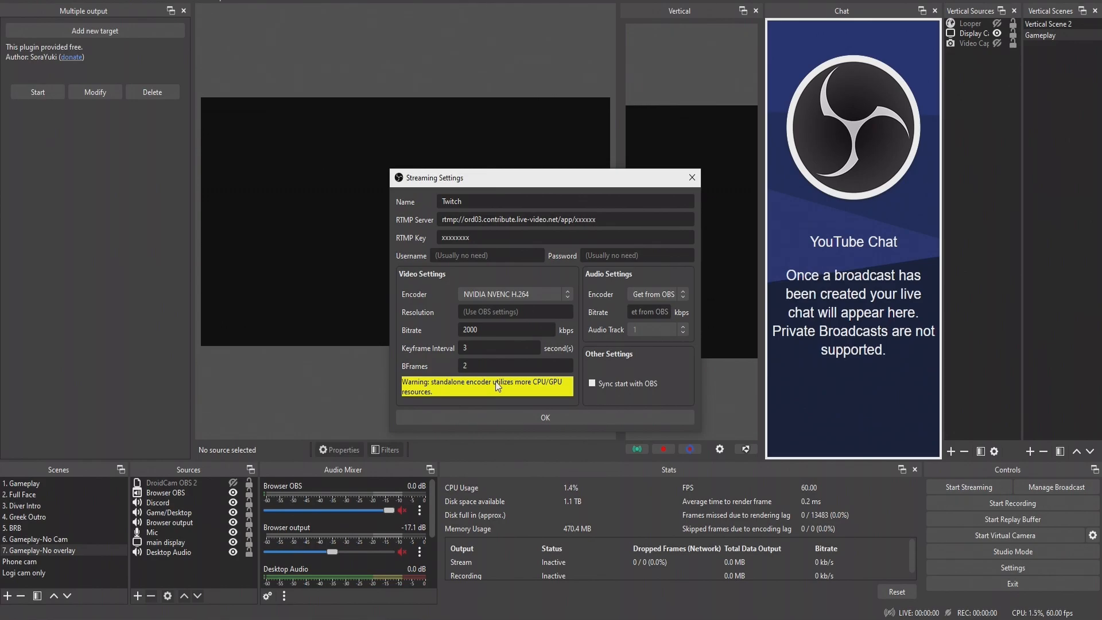
pyautogui.click(543, 314)
pyautogui.write('1920x1080')
pyautogui.press('Tab')
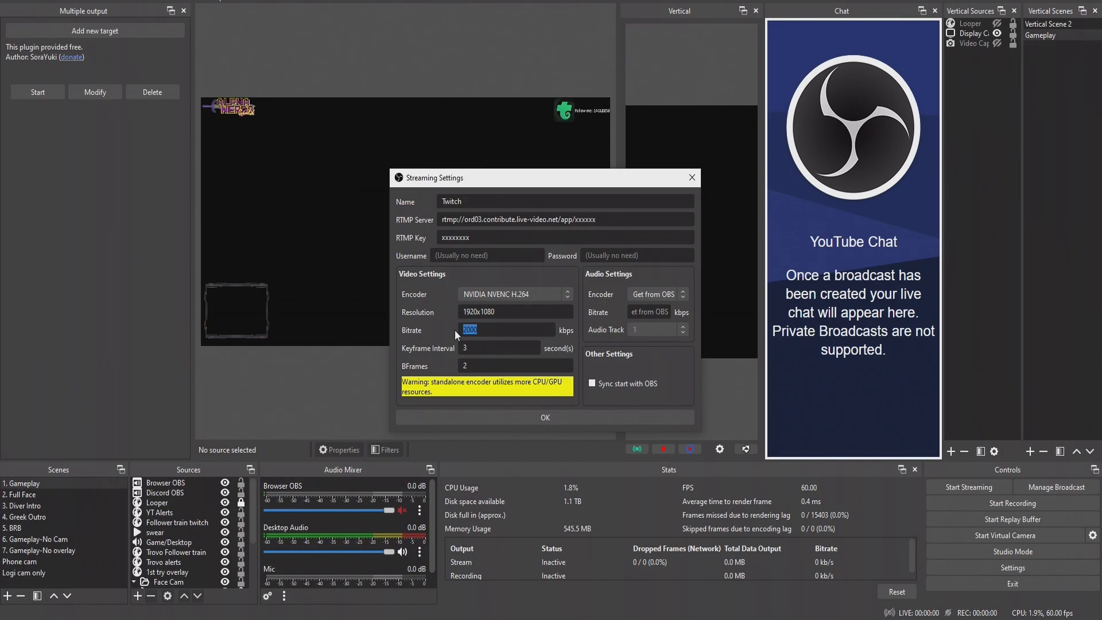
# - Set the Twitch target's video bitrate to 7900 kbps and its keyframe interval to 2 seconds
pyautogui.write('90')
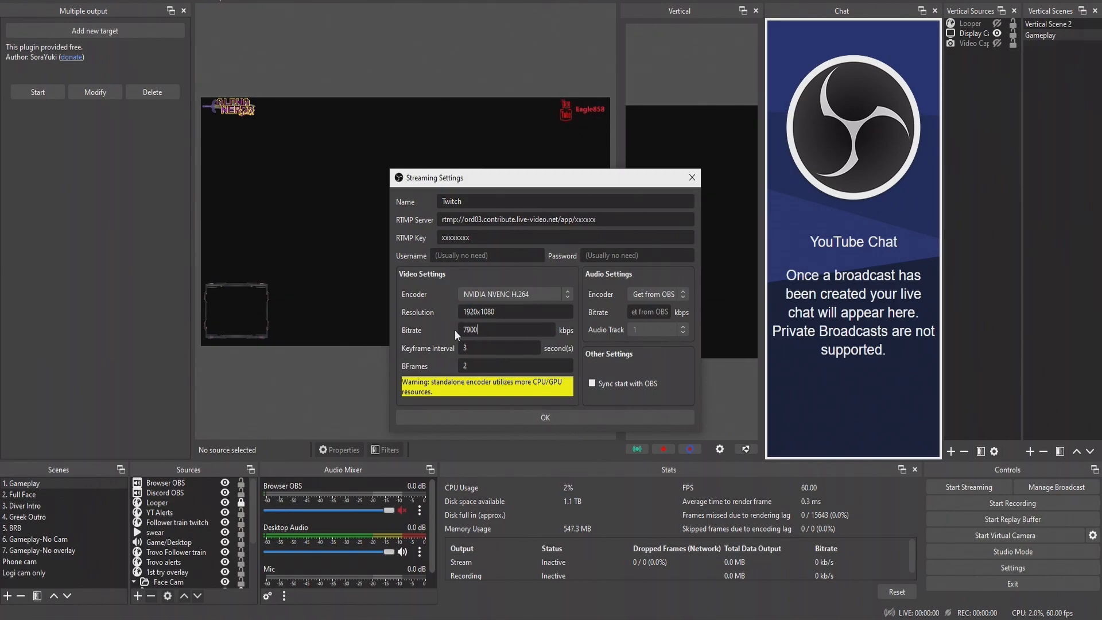
pyautogui.press('Tab')
pyautogui.write('2')
pyautogui.press('Tab')
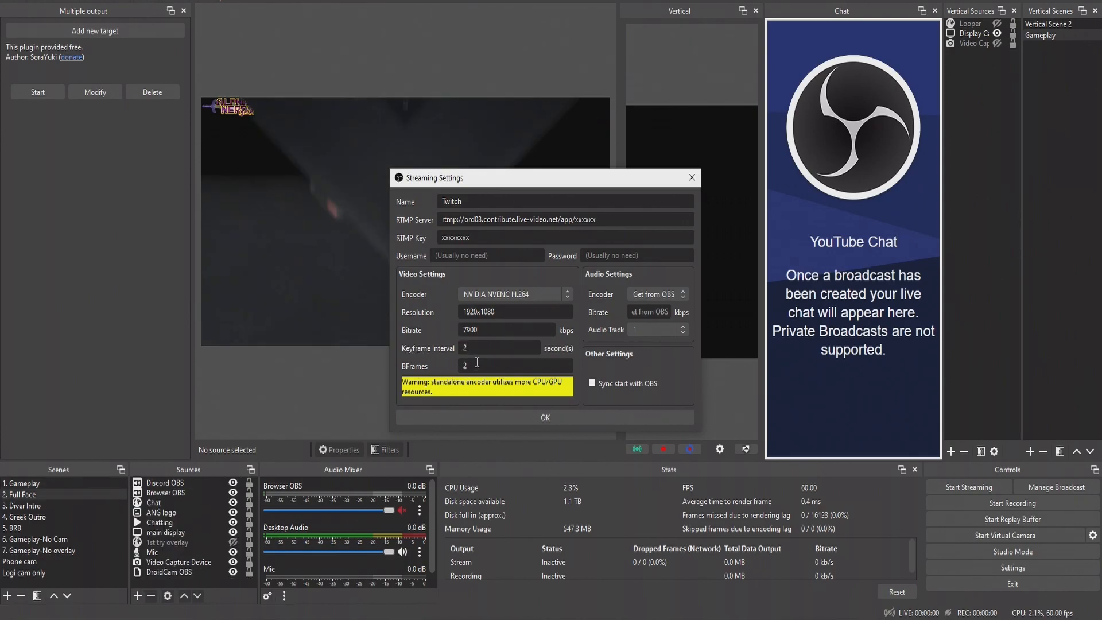
# - Set the Twitch target's BFrames to 0 and save it, reopening its settings to enable Sync start with OBS
pyautogui.write('0')
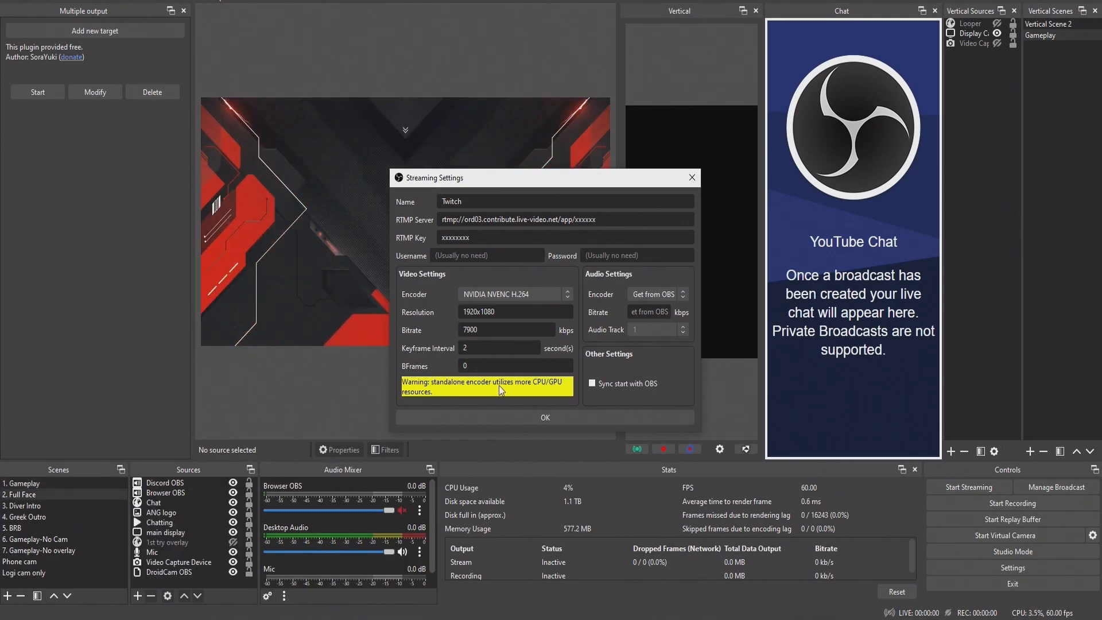
pyautogui.click(545, 417)
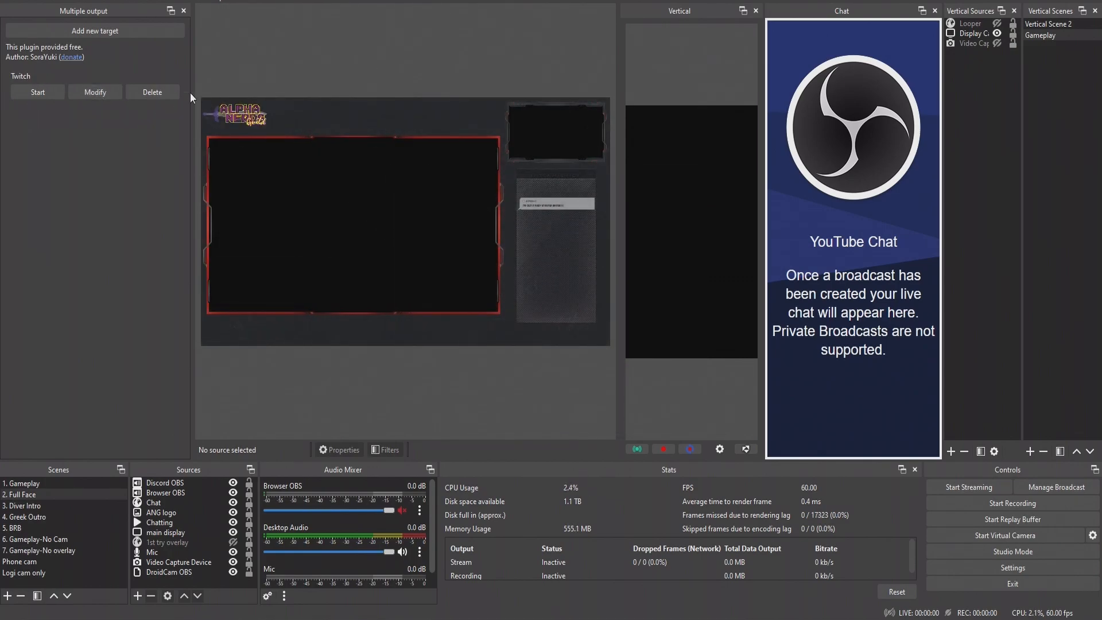
pyautogui.click(95, 92)
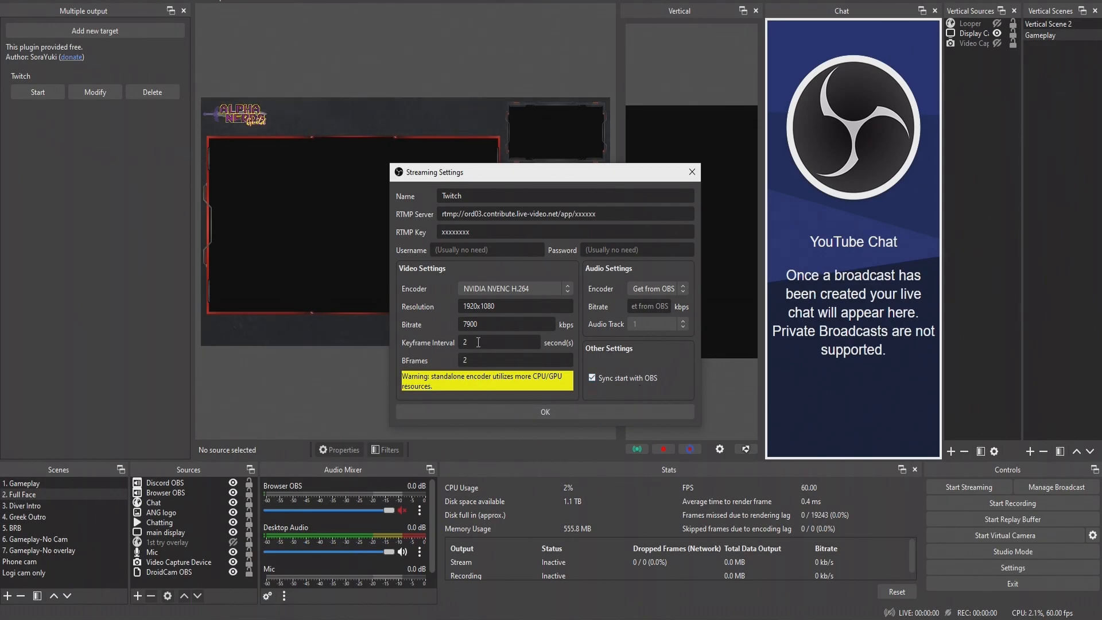
pyautogui.click(557, 412)
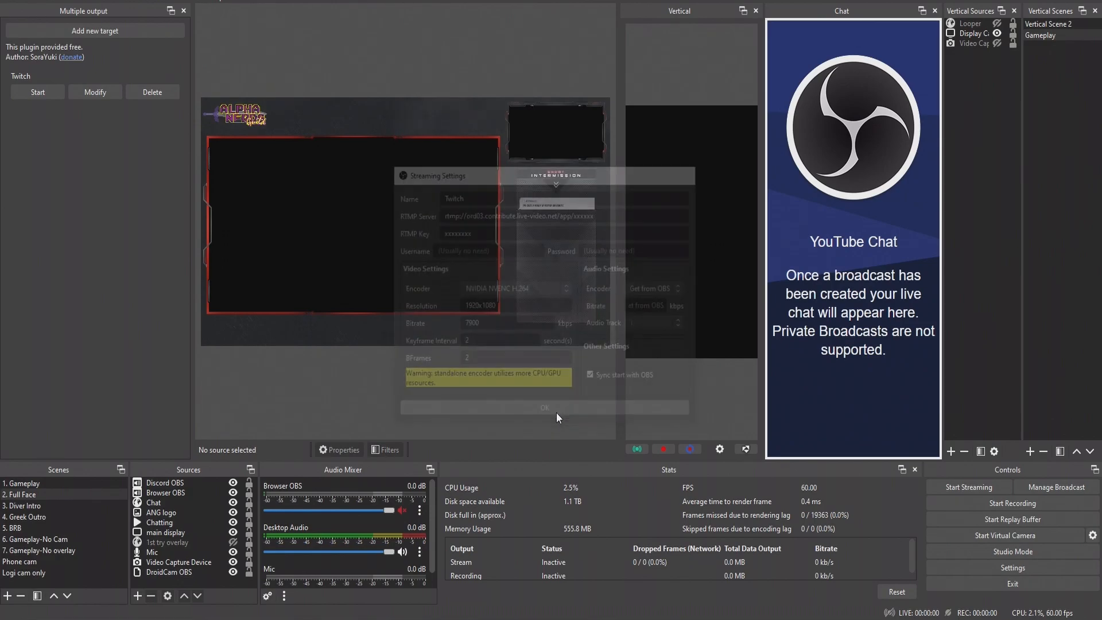
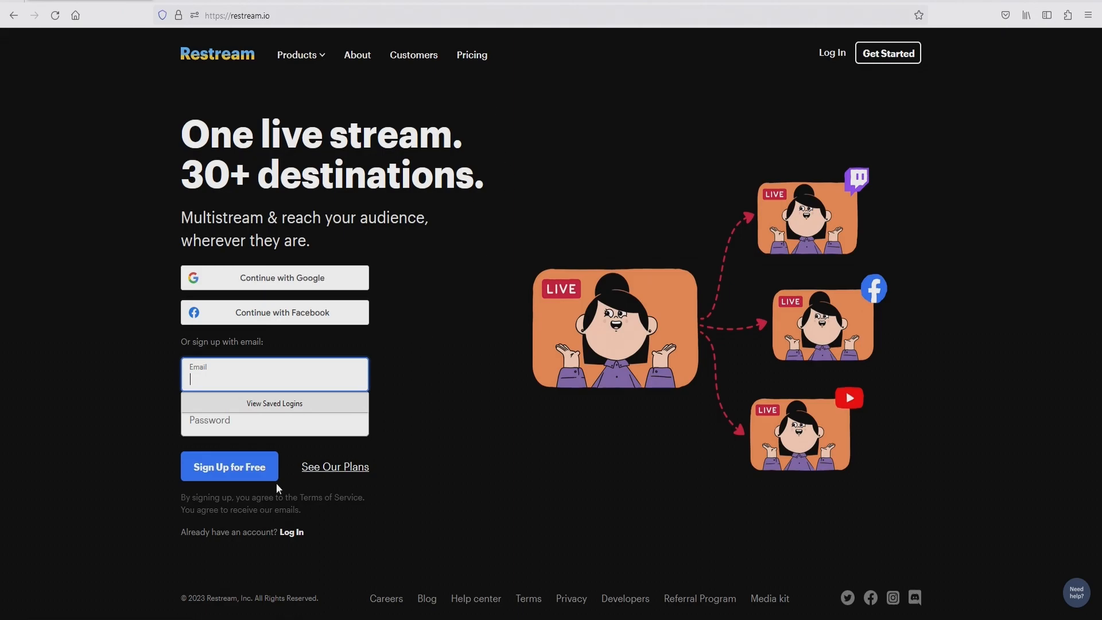
# - Sign in on the Restream website and open its encoder setup for connecting to OBS
pyautogui.click(221, 468)
pyautogui.click(241, 380)
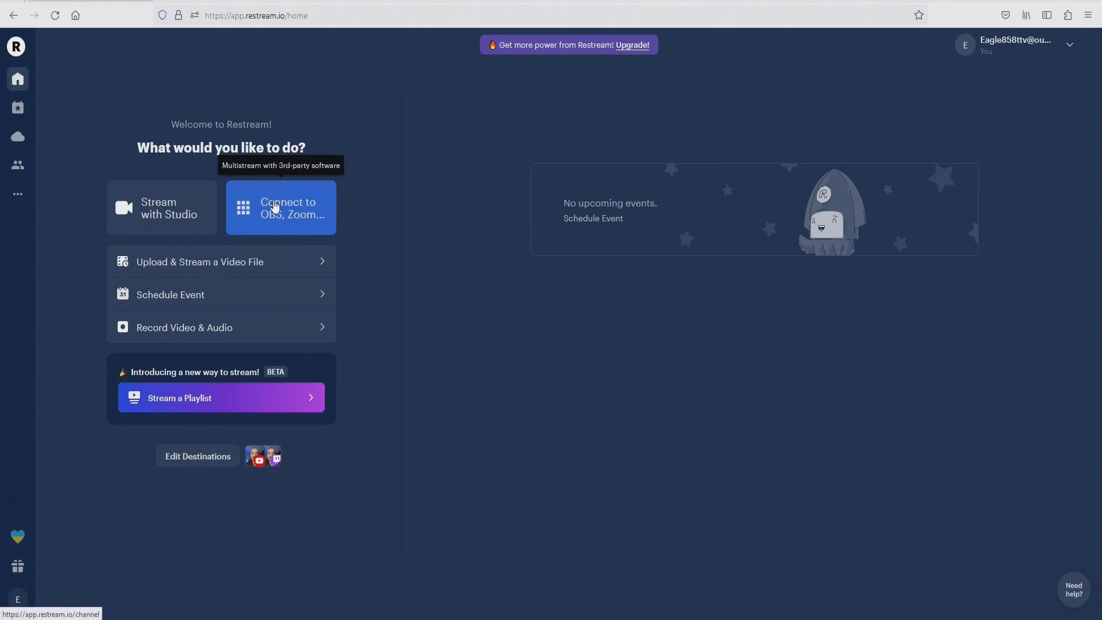
pyautogui.click(287, 210)
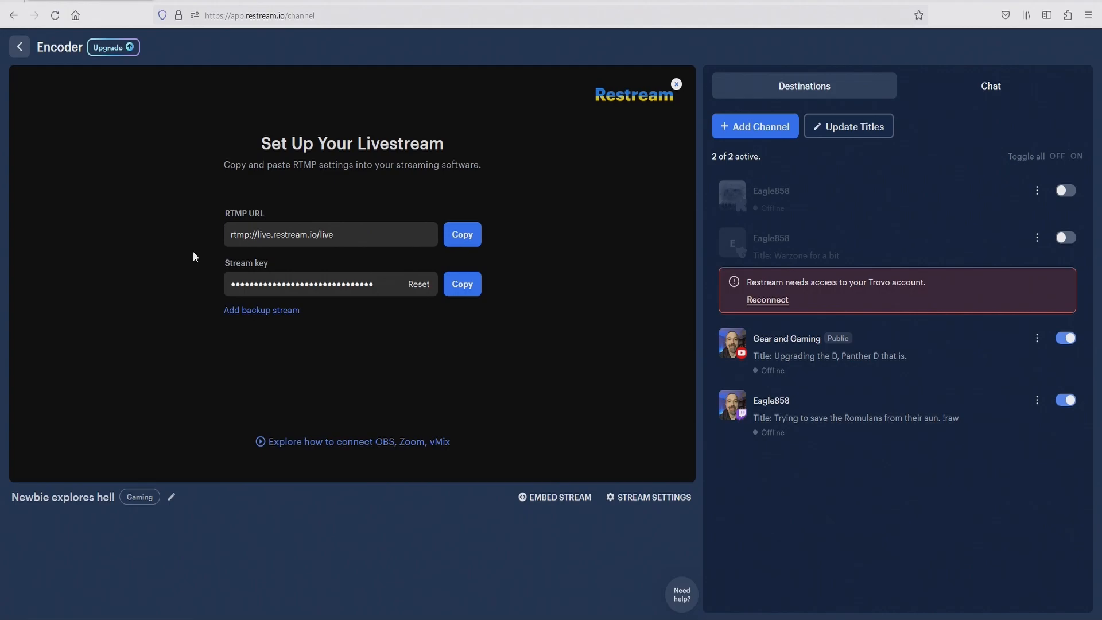
# - Switch to OBS Studio's stream settings and set the streaming service to Restream.io
pyautogui.hotkey('alt', 'Tab')
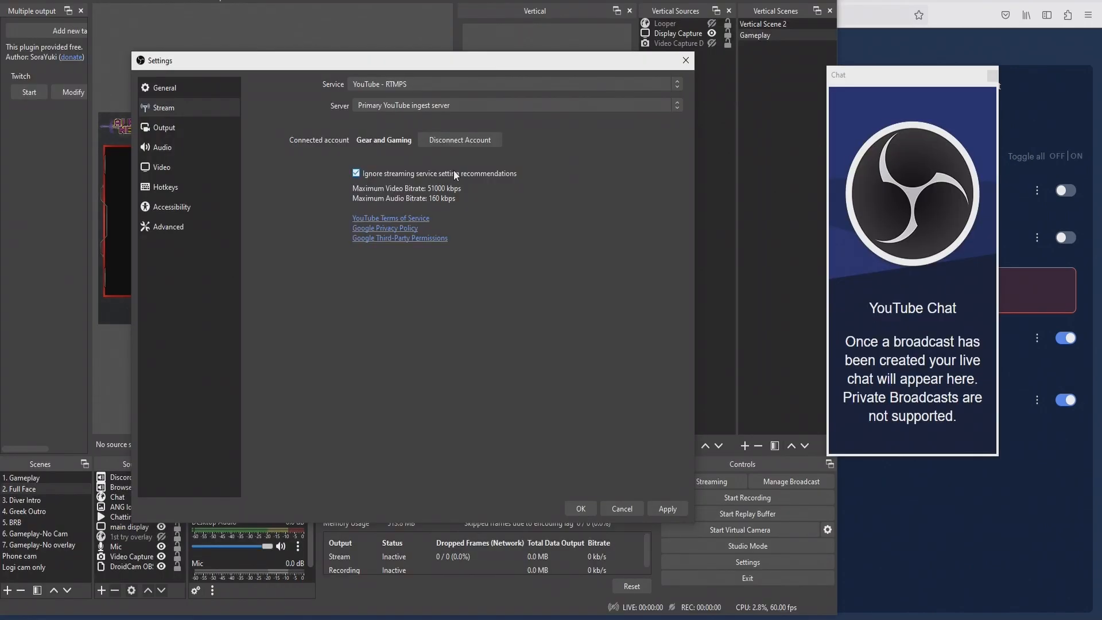
pyautogui.click(402, 84)
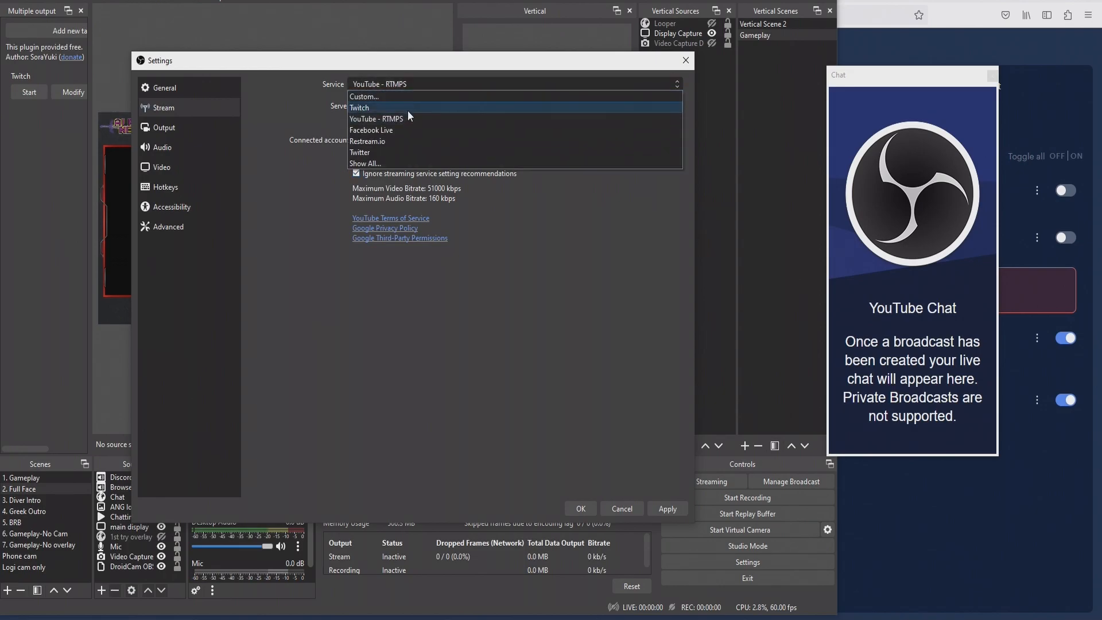
pyautogui.click(408, 140)
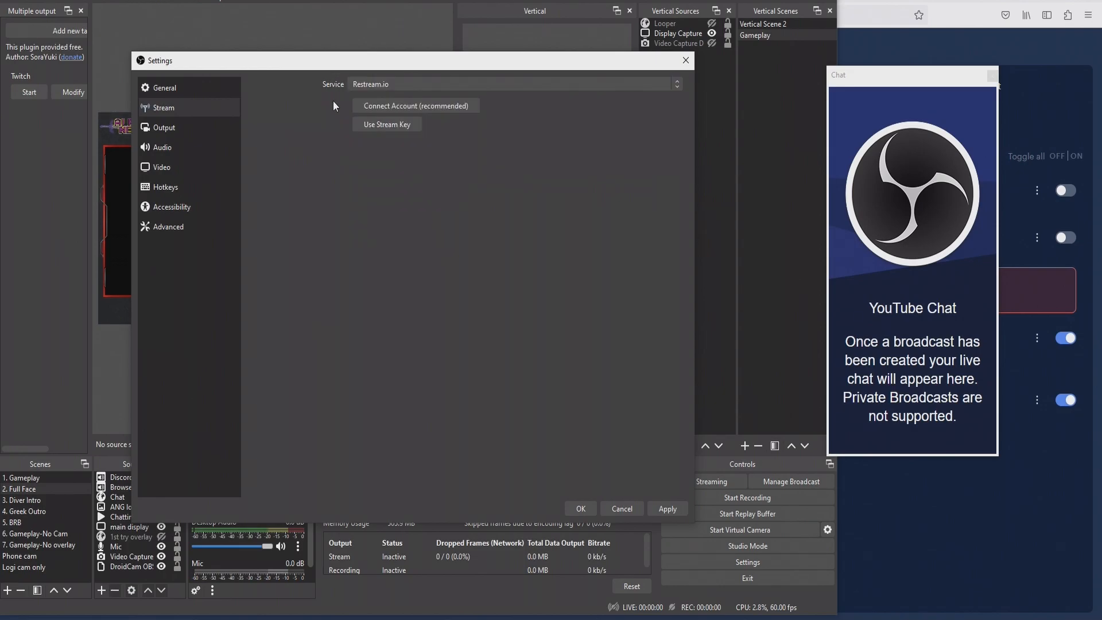
# - Connect the Restream account by logging in and dock the floating Chat window
pyautogui.click(378, 109)
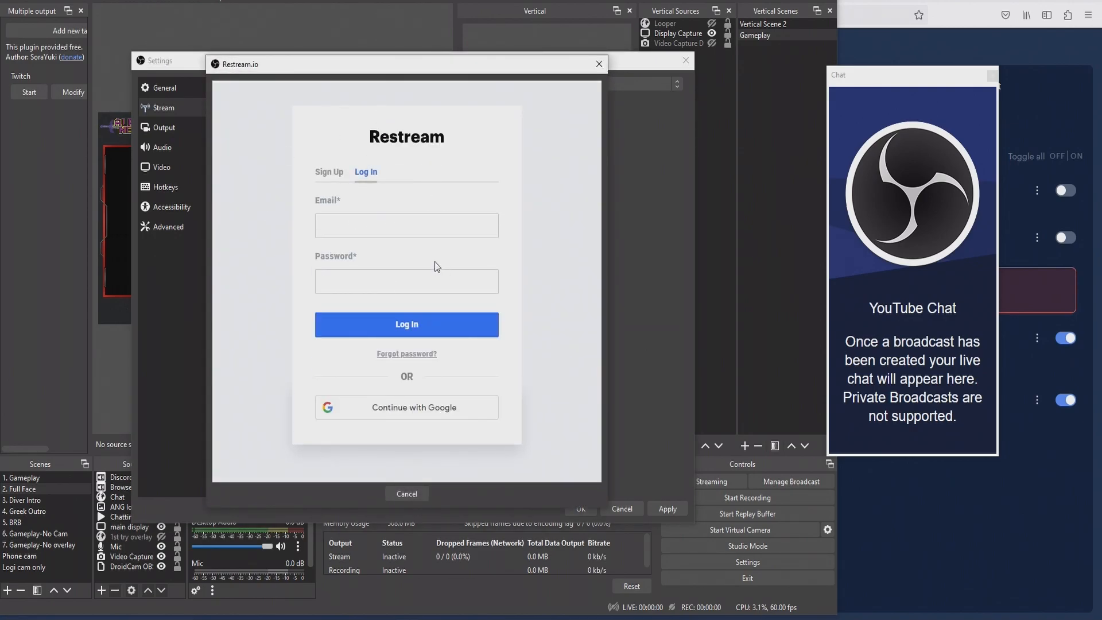
pyautogui.click(375, 229)
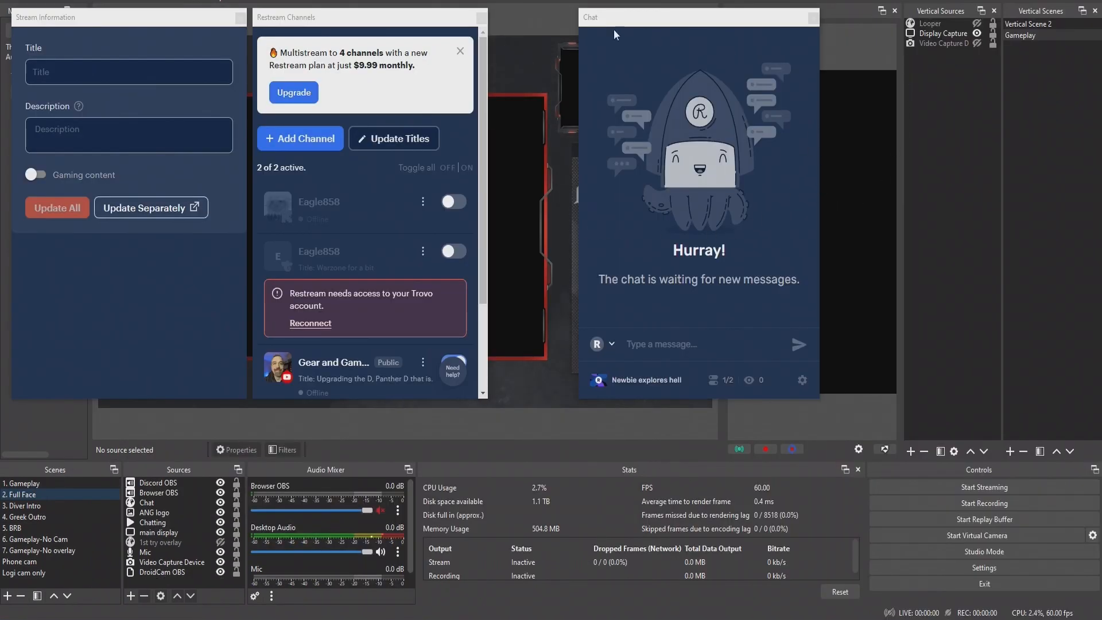
pyautogui.doubleClick(694, 18)
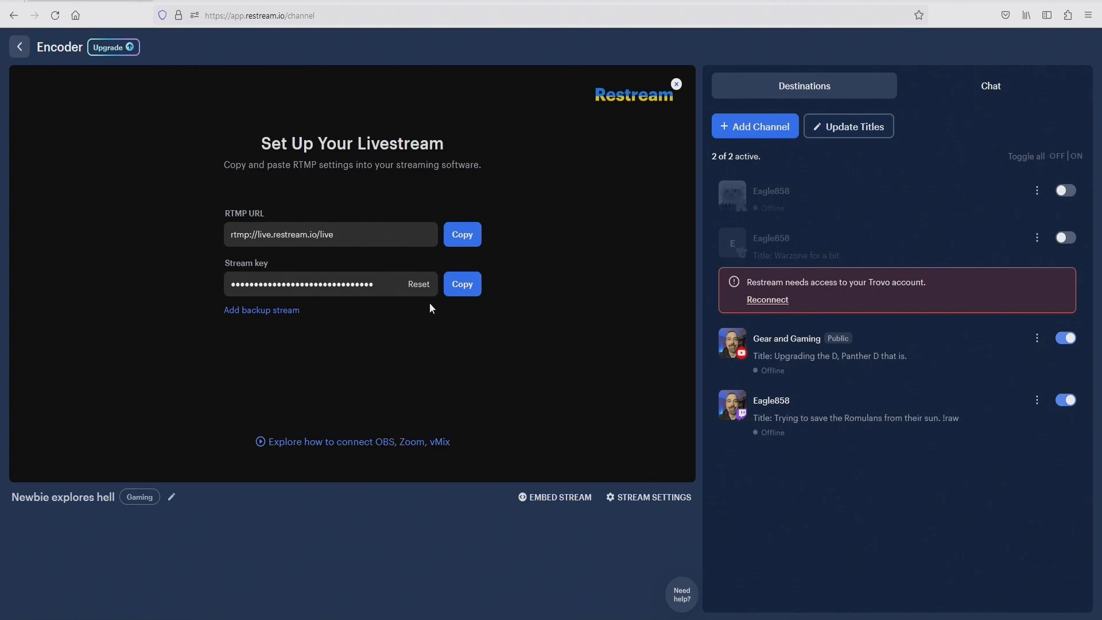
# - Switch to Restream in the browser and look through the platforms that can be added as channels
pyautogui.click(739, 131)
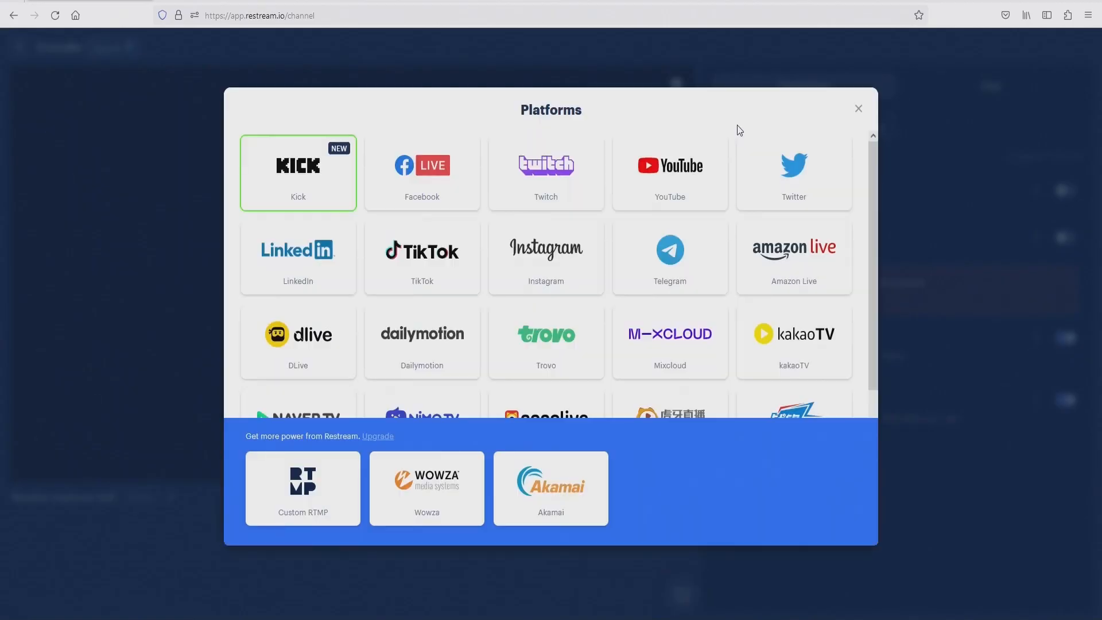
pyautogui.scroll(-4, 721, 215)
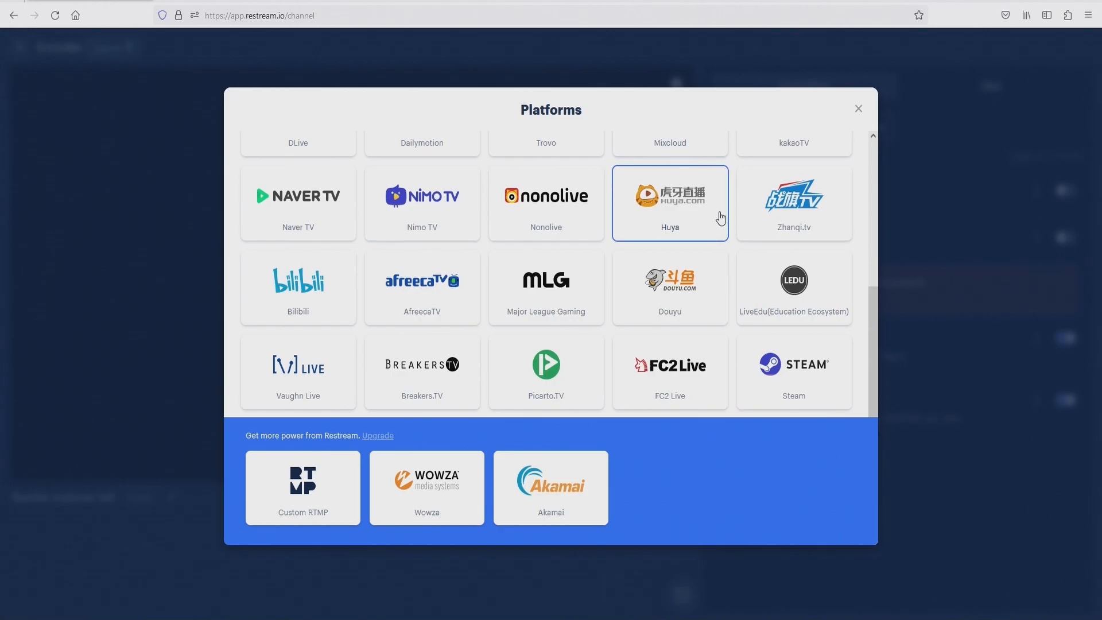
pyautogui.scroll(4, 605, 290)
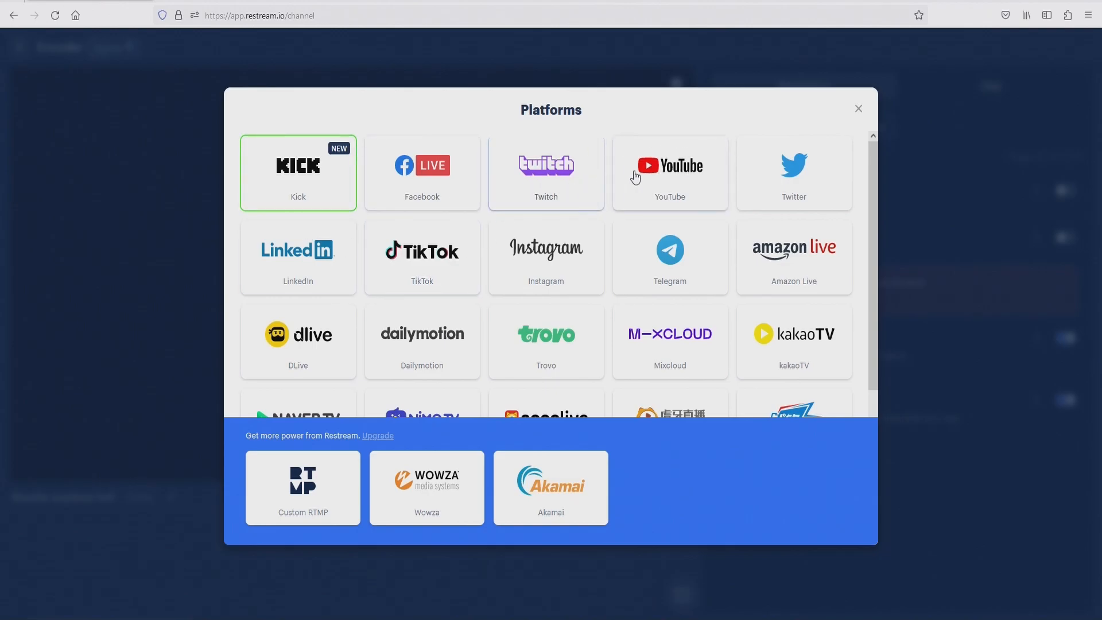
pyautogui.click(858, 109)
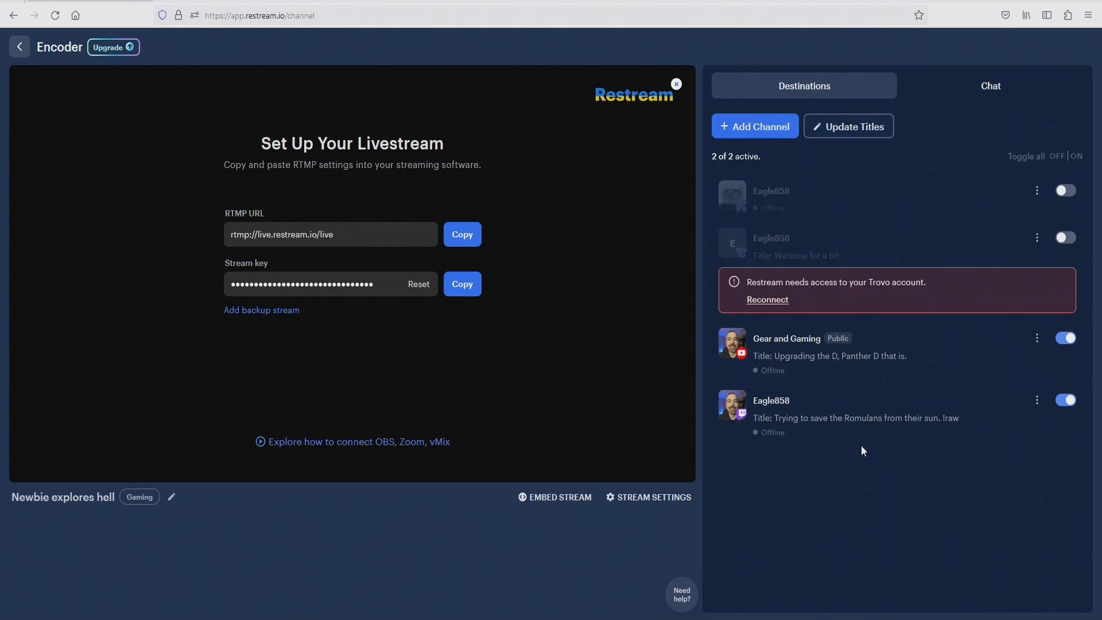
# - Review Restream's upgrade plans and the Twitch channel's editable title and category
pyautogui.click(102, 50)
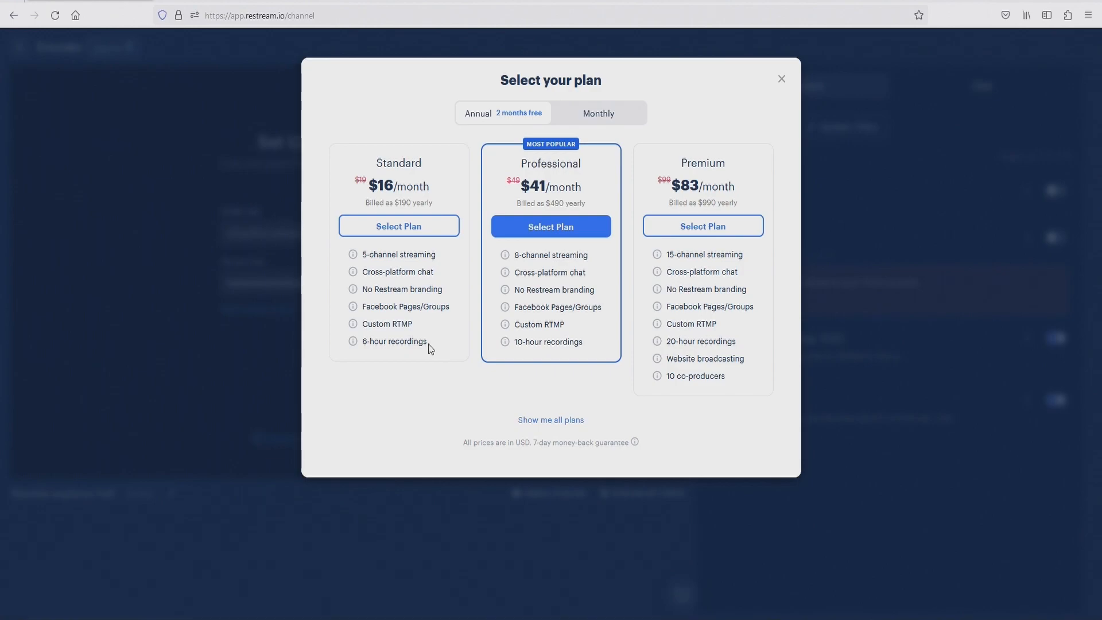
pyautogui.press('Escape')
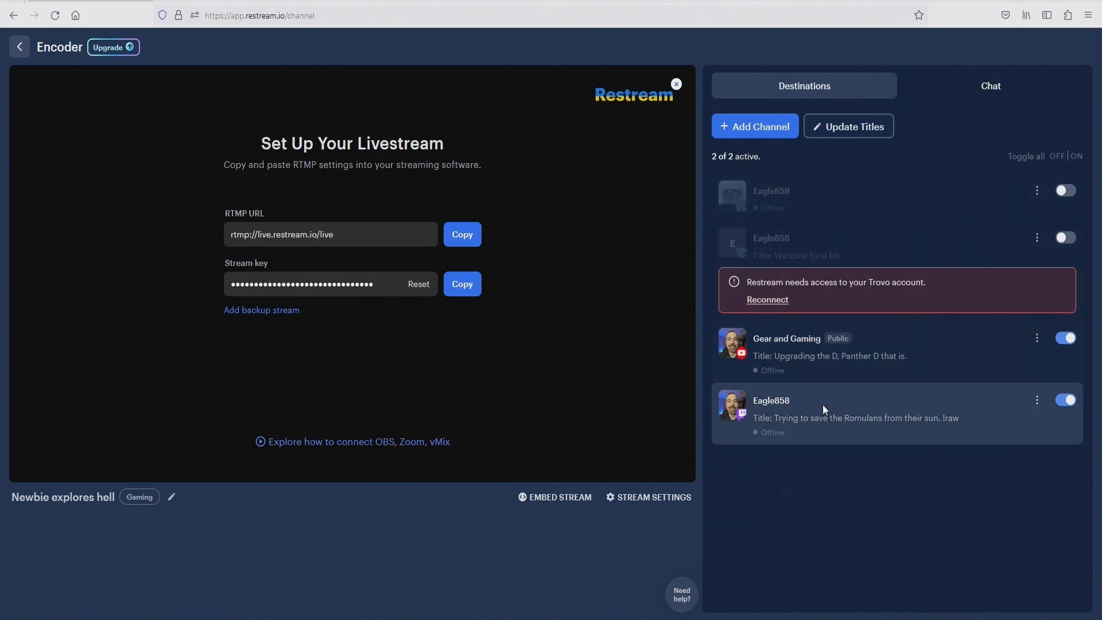
pyautogui.click(1030, 408)
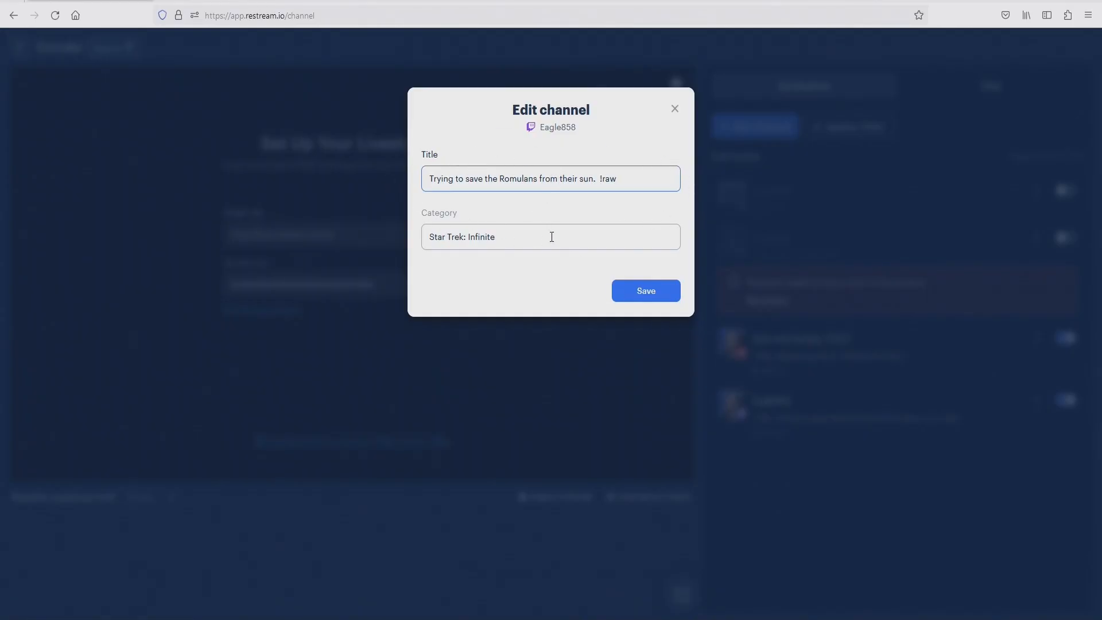
pyautogui.click(675, 109)
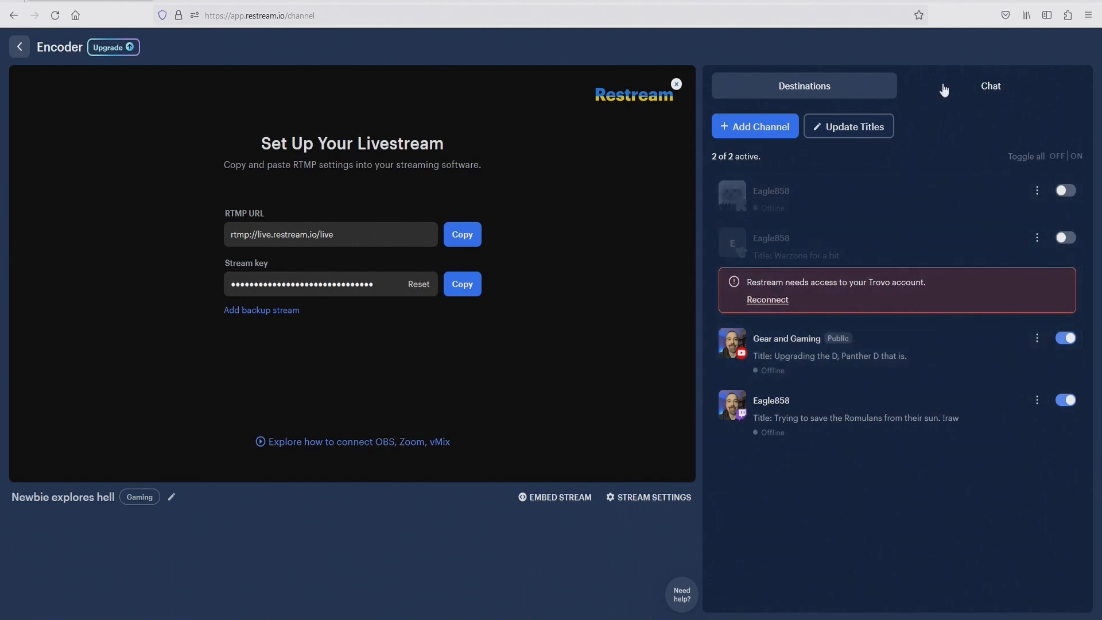
# - Open the Restream chat's overlay settings and examine the embed options, message preview and appearance settings
pyautogui.click(943, 85)
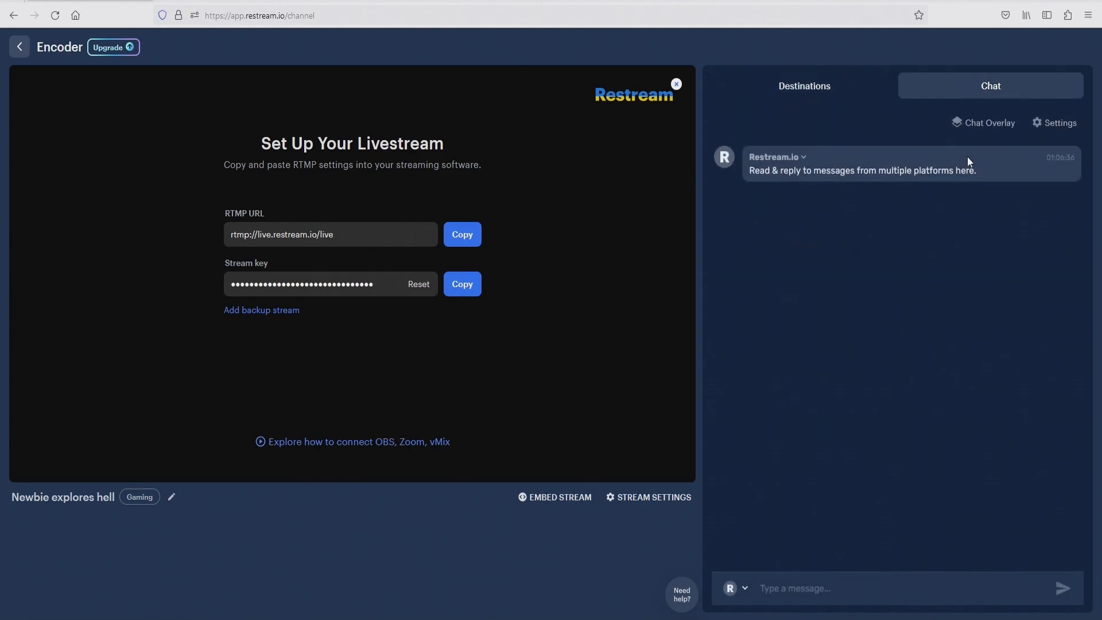
pyautogui.click(973, 125)
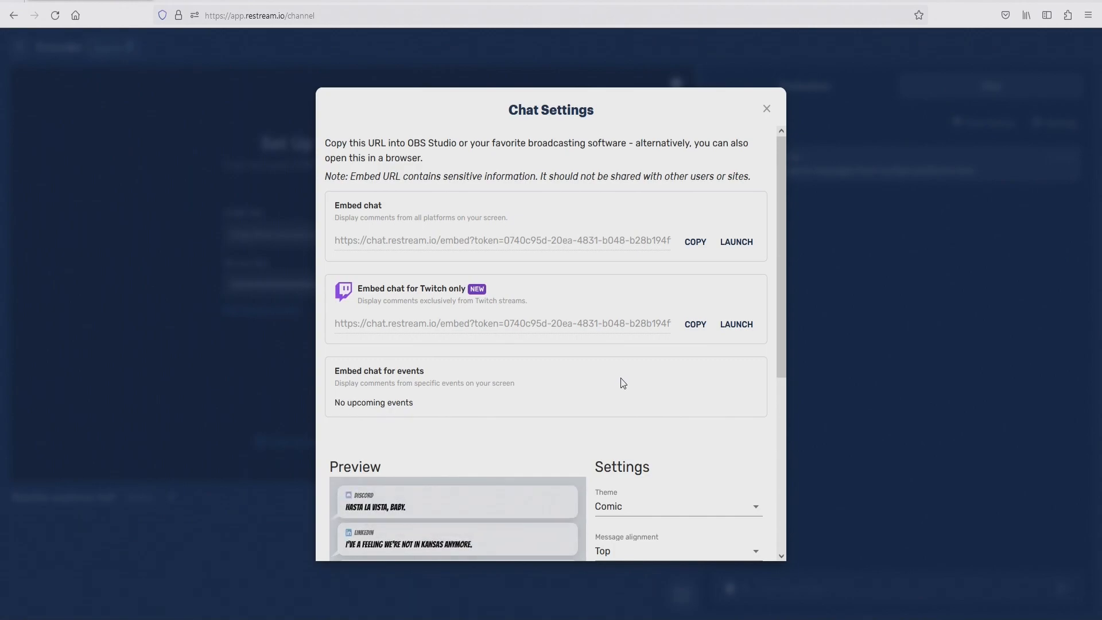
pyautogui.scroll(-3, 591, 396)
pyautogui.scroll(-2, 432, 362)
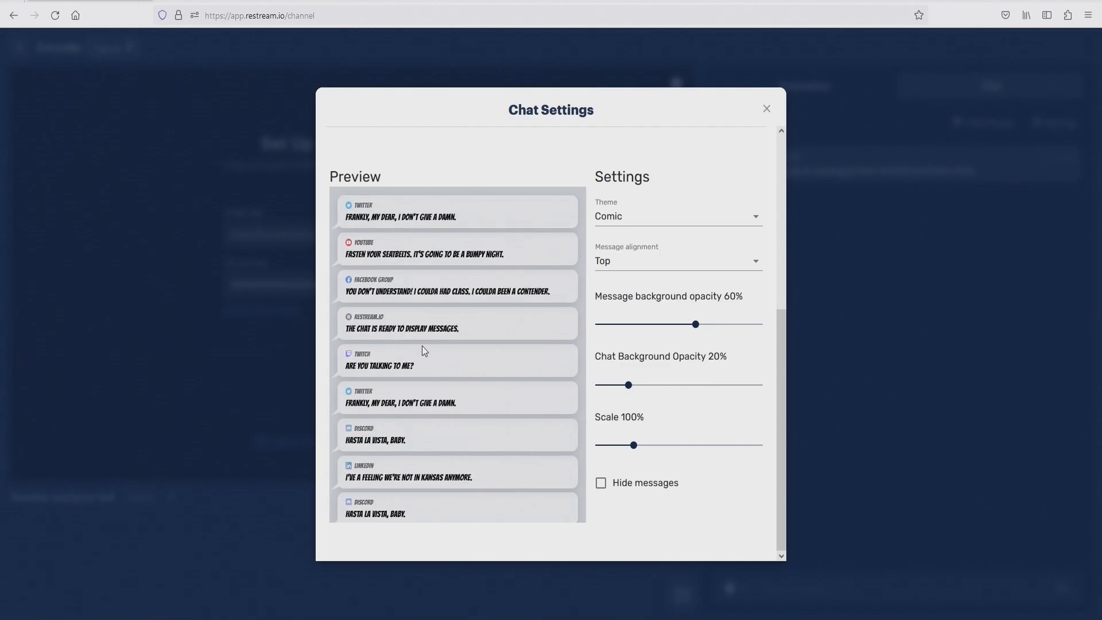
pyautogui.scroll(5, 422, 346)
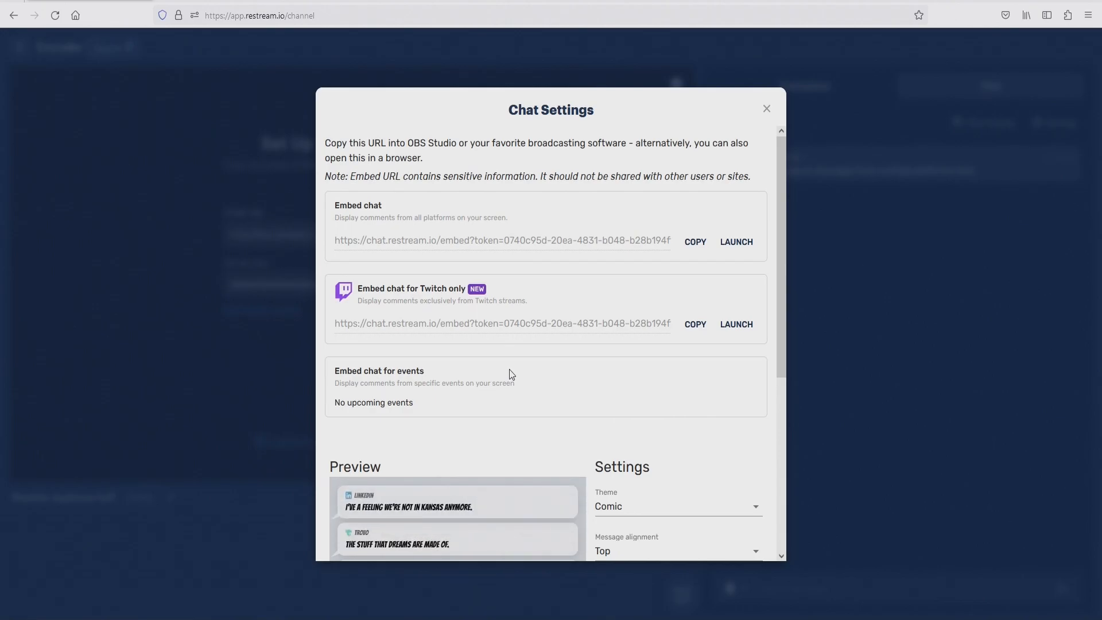
pyautogui.scroll(-5, 496, 370)
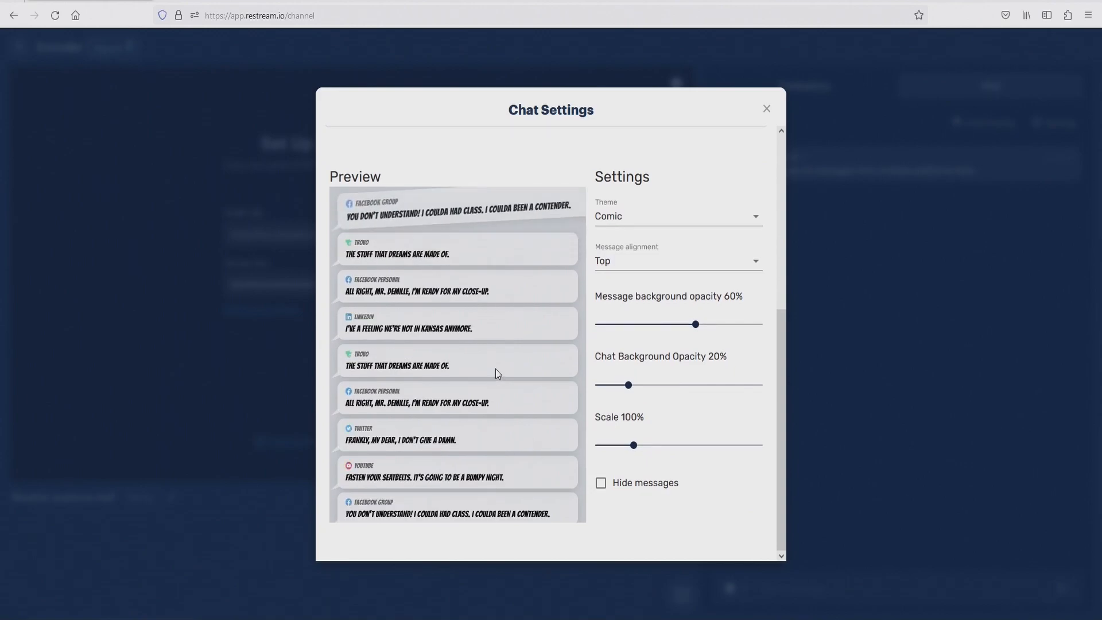
# - Try the Fortnite Compact, Default and Pubg Compact themes on the chat overlay
pyautogui.click(631, 224)
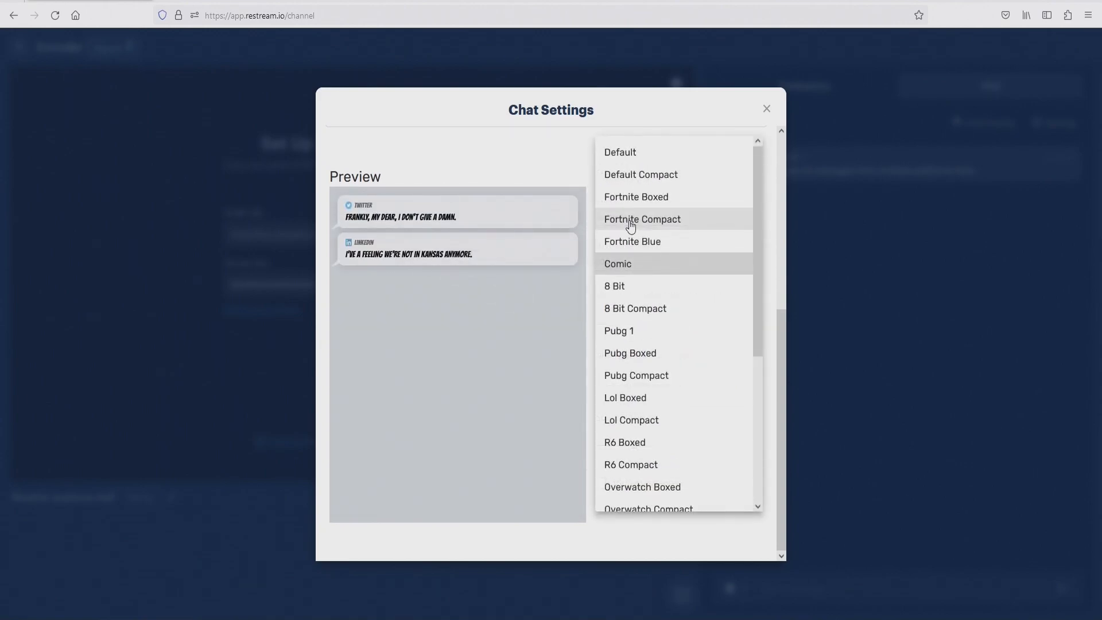
pyautogui.click(631, 223)
pyautogui.click(631, 225)
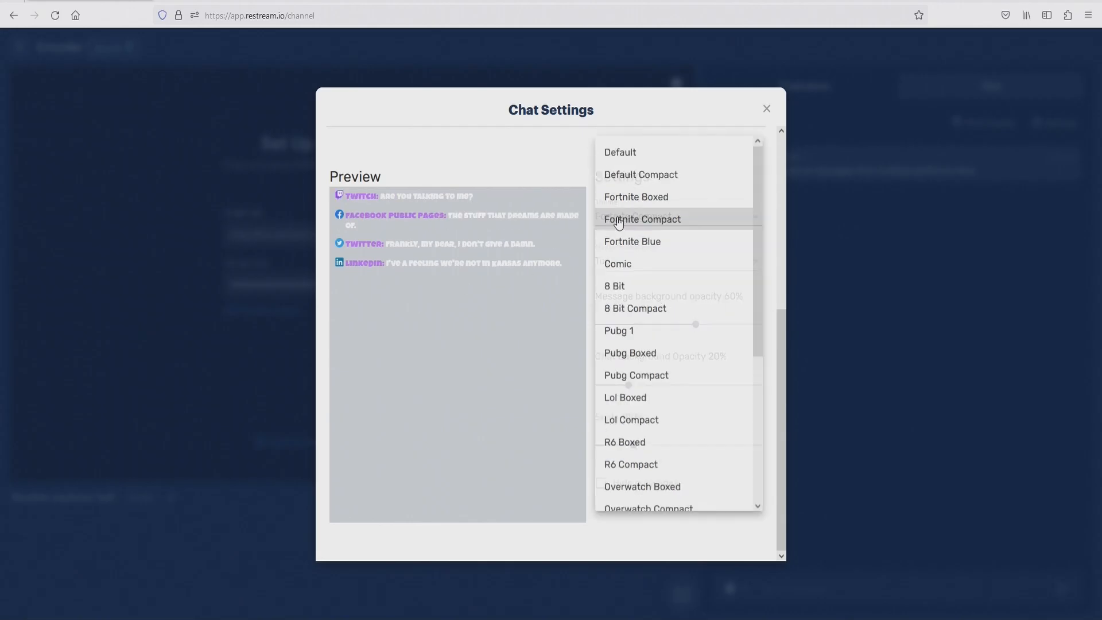
pyautogui.click(622, 160)
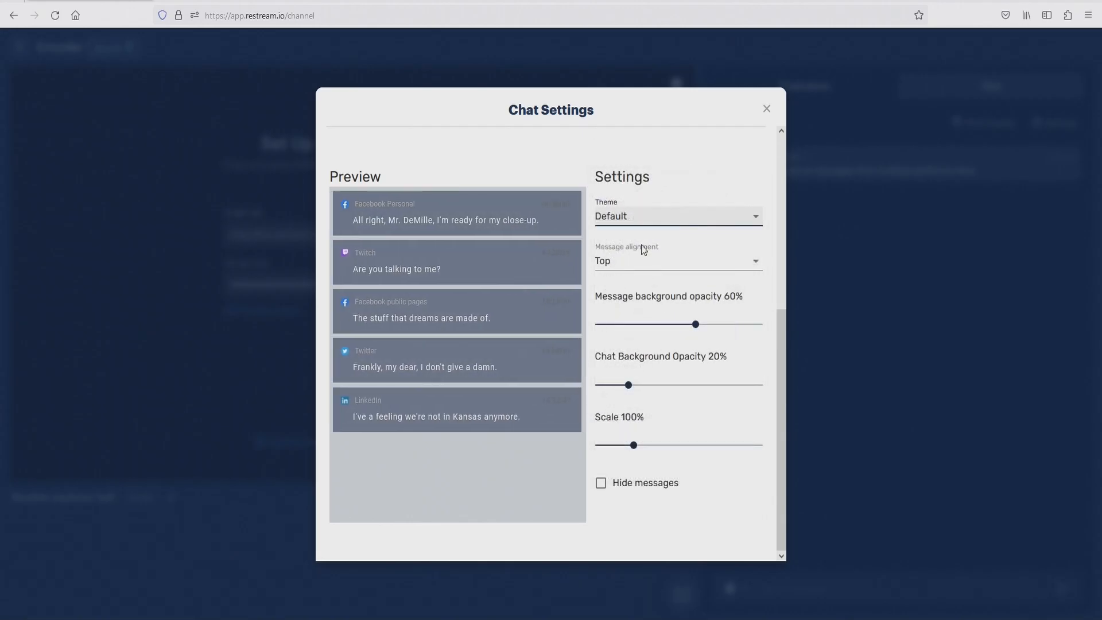
pyautogui.click(637, 217)
pyautogui.click(640, 414)
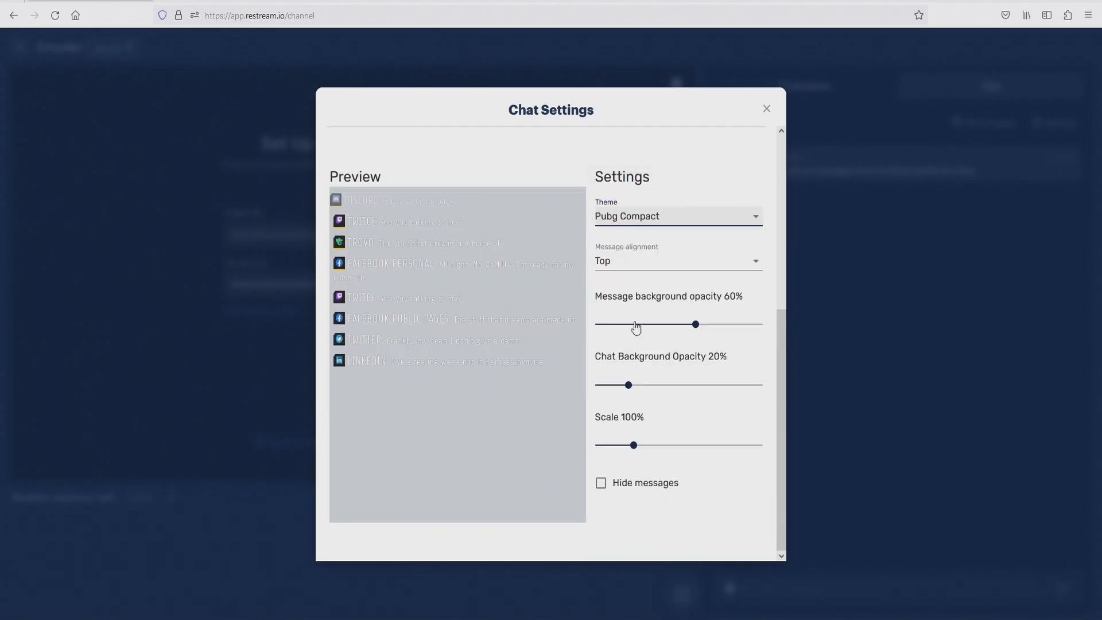
# - Set the chat overlay's theme to Comic and its chat background opacity to 10%
pyautogui.click(622, 219)
pyautogui.click(638, 266)
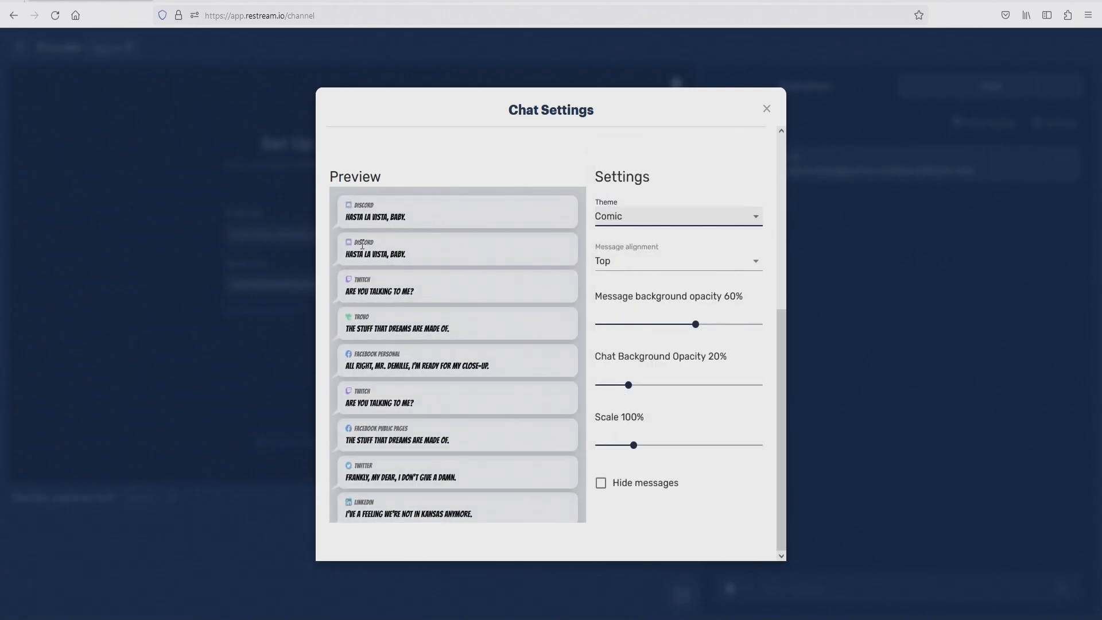
pyautogui.moveTo(628, 385)
pyautogui.mouseDown()
pyautogui.moveTo(596, 385)
pyautogui.moveTo(767, 385)
pyautogui.moveTo(612, 388)
pyautogui.mouseUp()
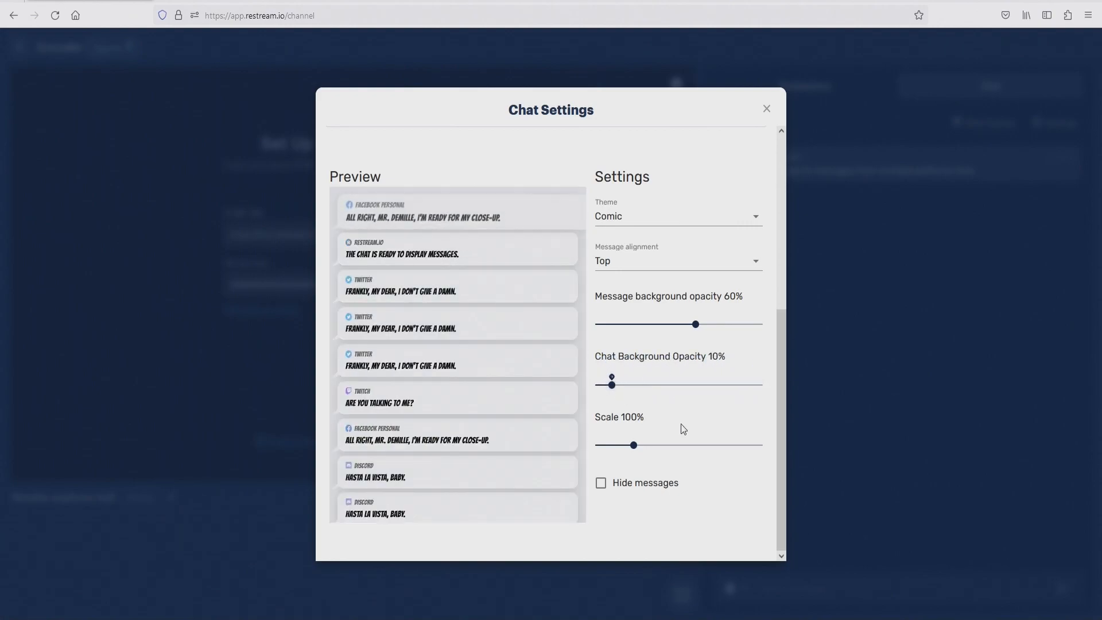